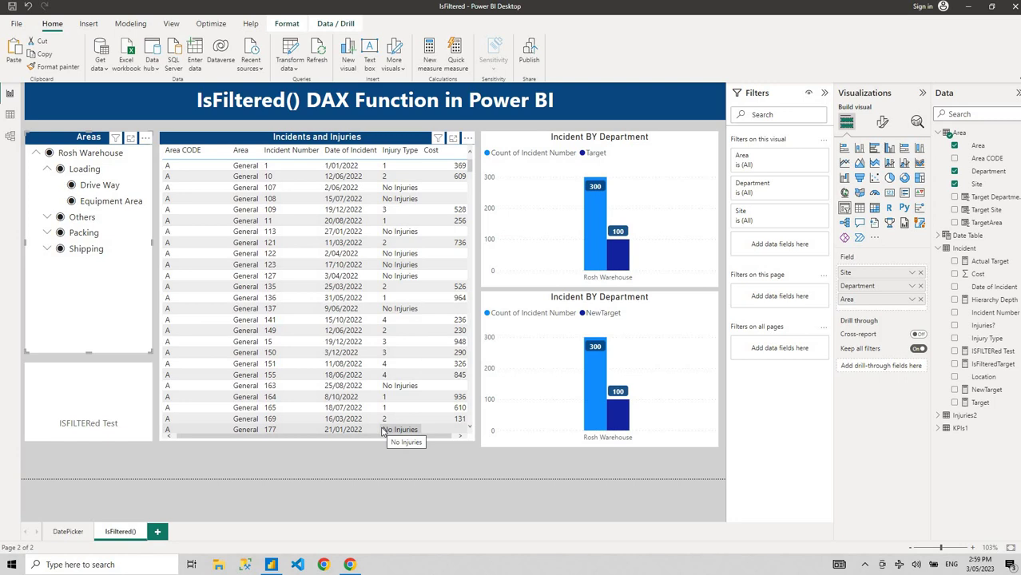
# Expand the Areas hierarchy and filter the report to Loading, then to Drive Way only.
pyautogui.click(47, 169)
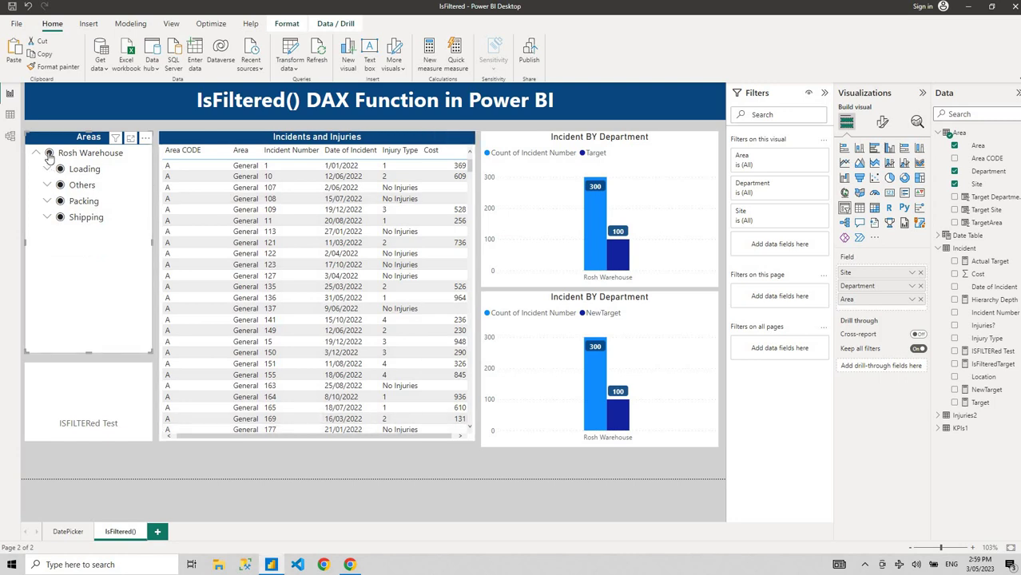
pyautogui.click(36, 153)
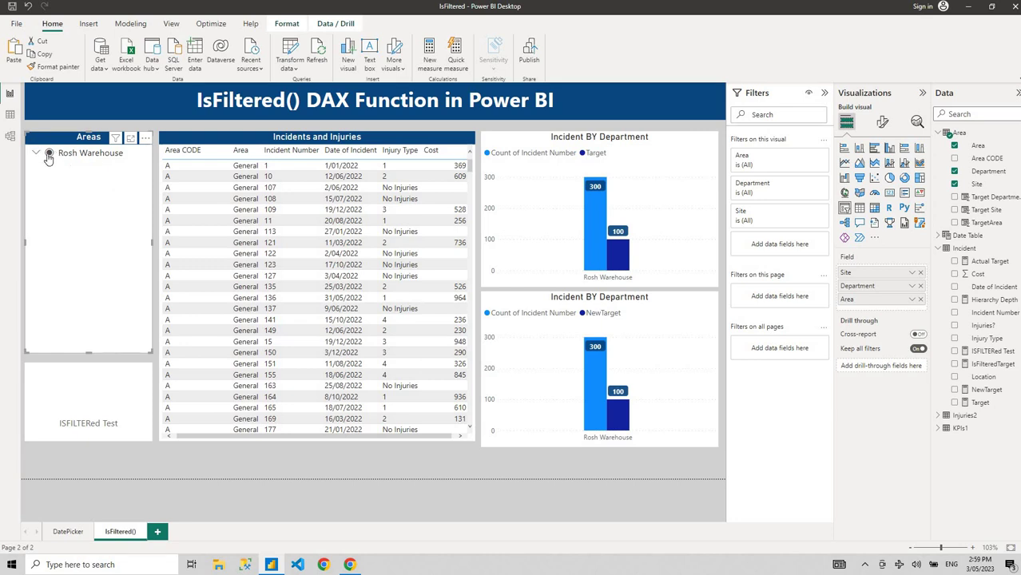
pyautogui.click(36, 153)
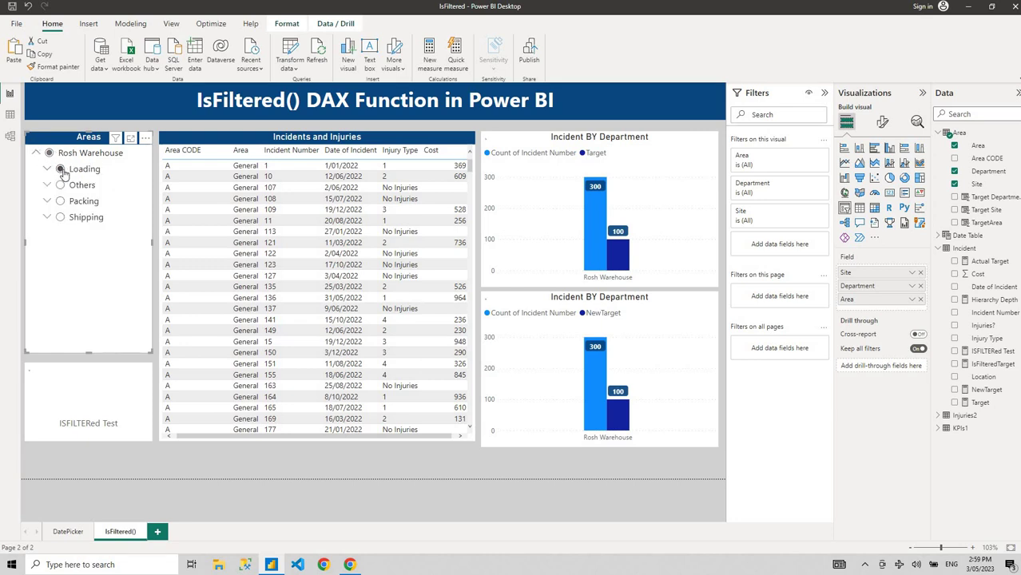
pyautogui.click(61, 169)
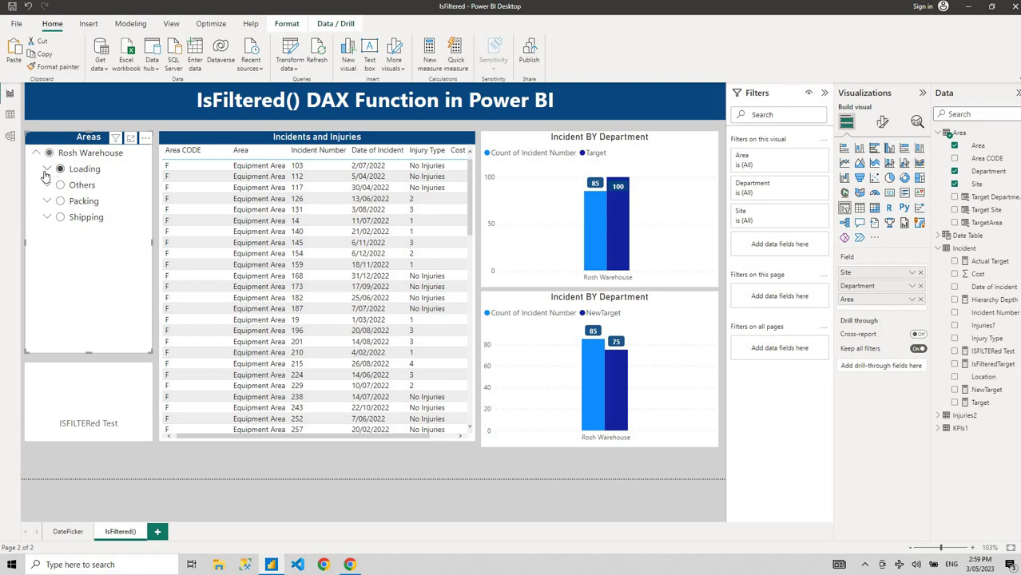
pyautogui.click(47, 171)
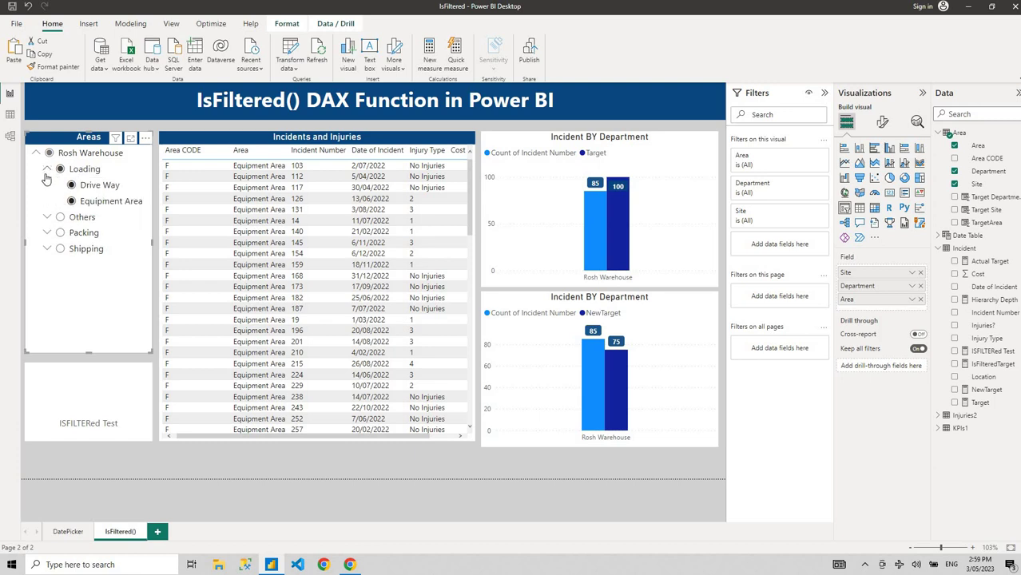
pyautogui.click(70, 187)
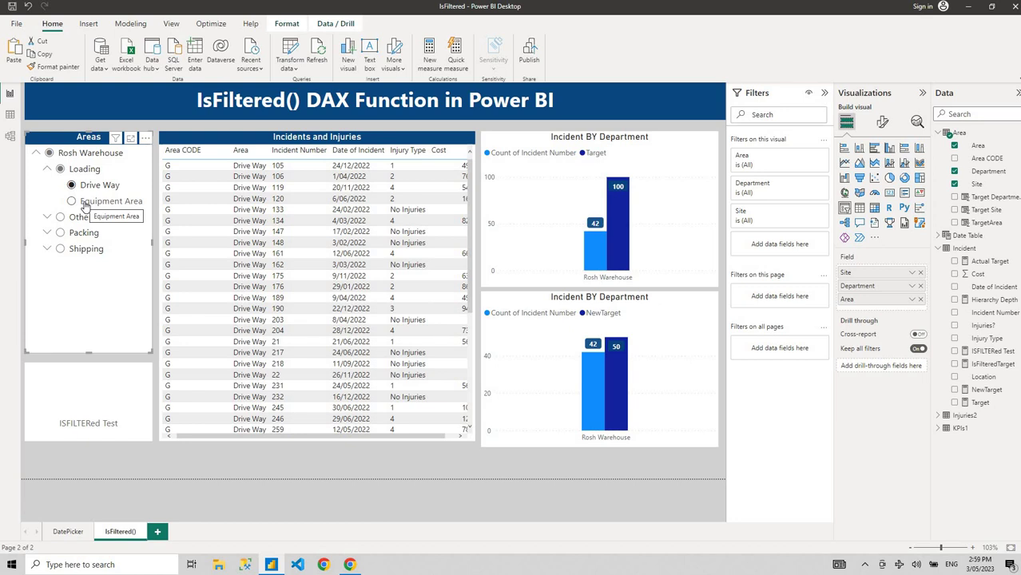
# Reset Areas to all of Rosh Warehouse, then narrow through Loading back to Drive Way.
pyautogui.click(37, 153)
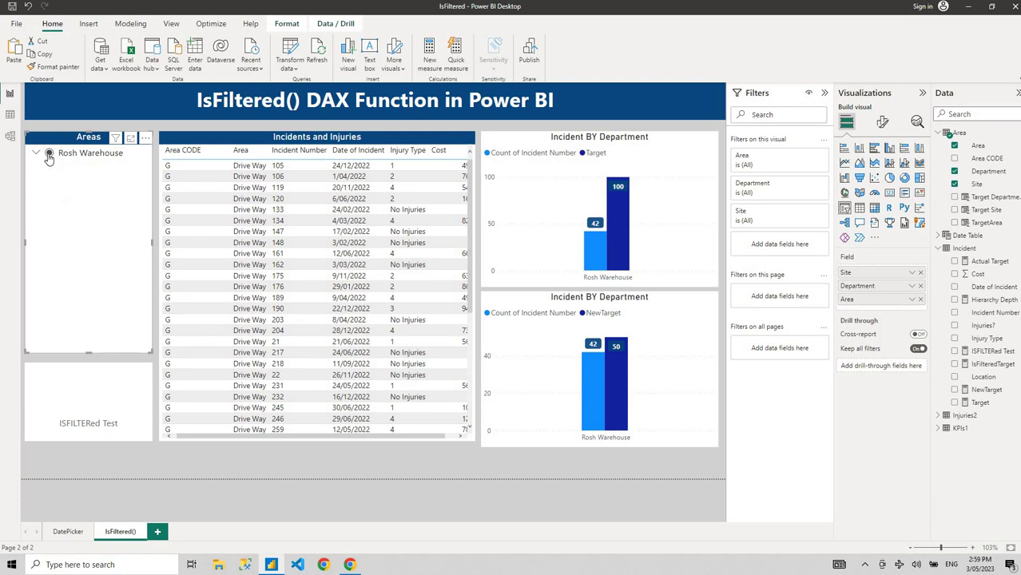
pyautogui.click(49, 154)
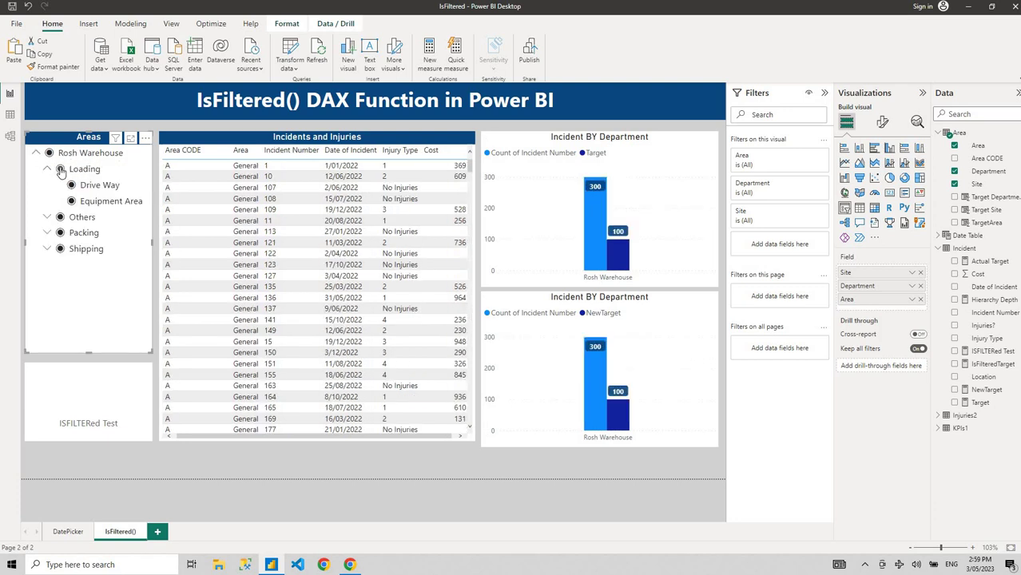
pyautogui.click(61, 172)
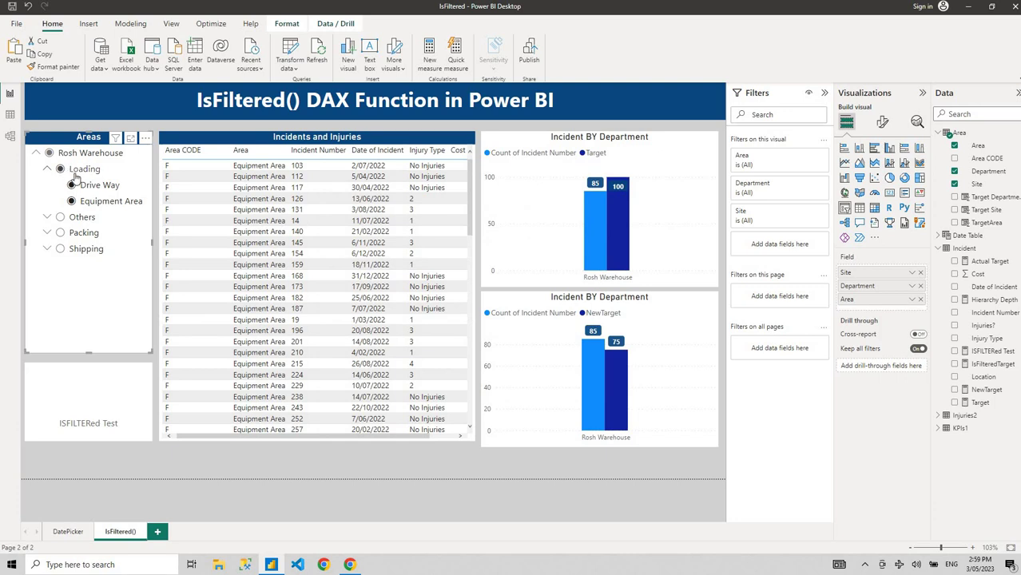
pyautogui.click(72, 185)
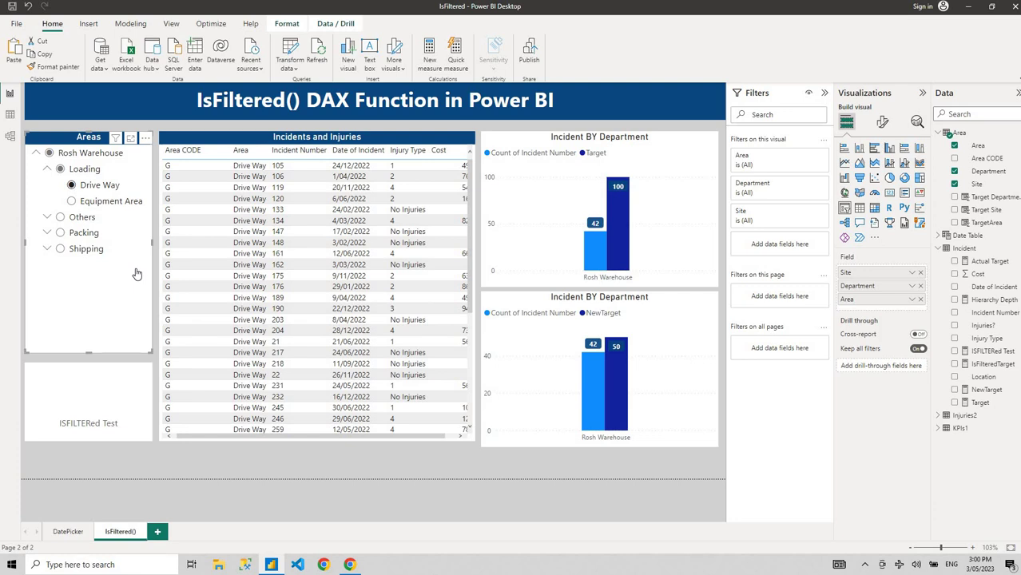
pyautogui.click(47, 170)
pyautogui.click(60, 170)
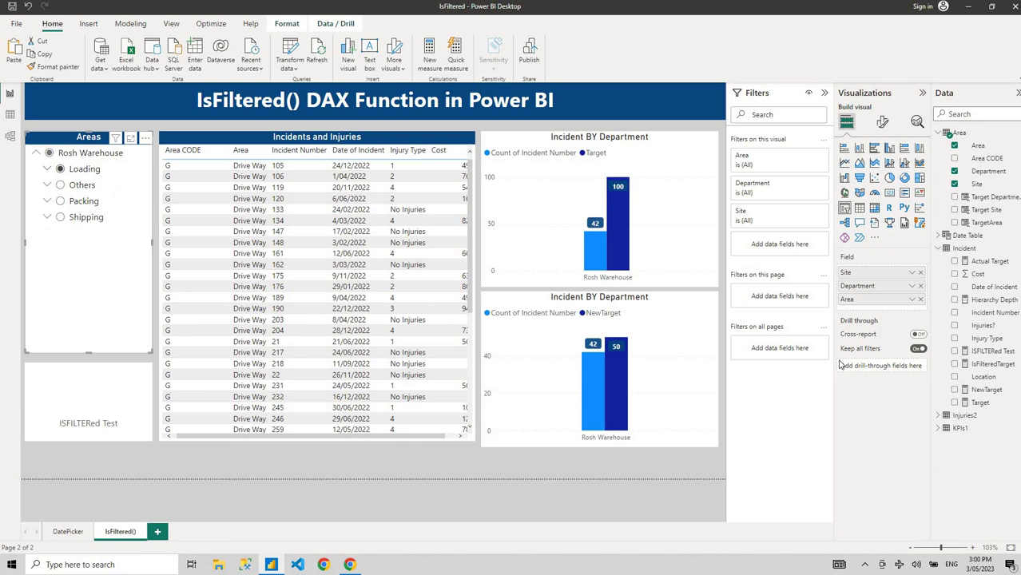
# Replace Target's value 100 with ISFILTERED(Area[Site]), commit it, and paste a new empty visual.
pyautogui.click(979, 403)
pyautogui.doubleClick(113, 91)
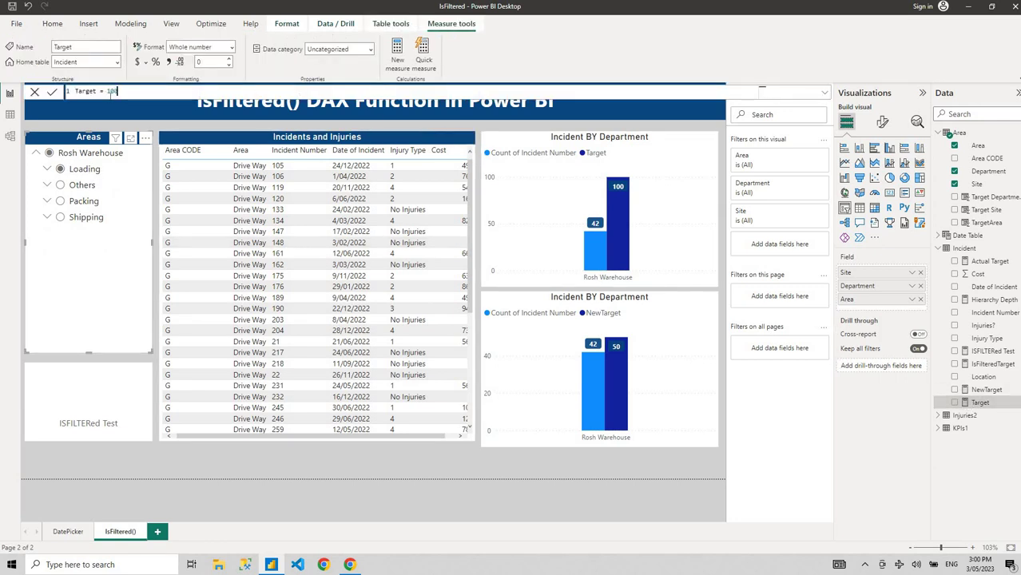
pyautogui.moveTo(106, 91); pyautogui.dragTo(119, 91)
pyautogui.write('ISFILTERED')
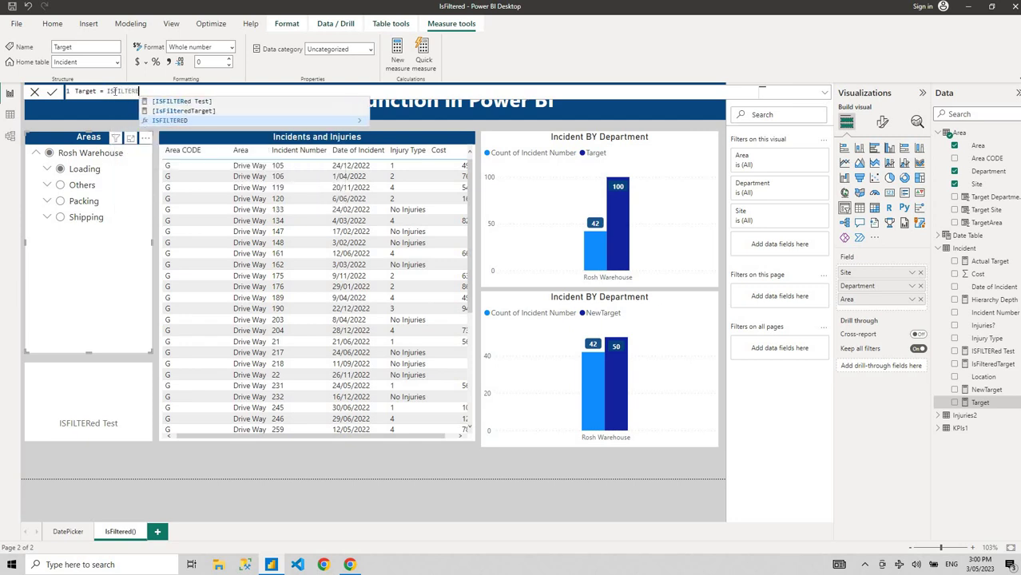
pyautogui.write('(')
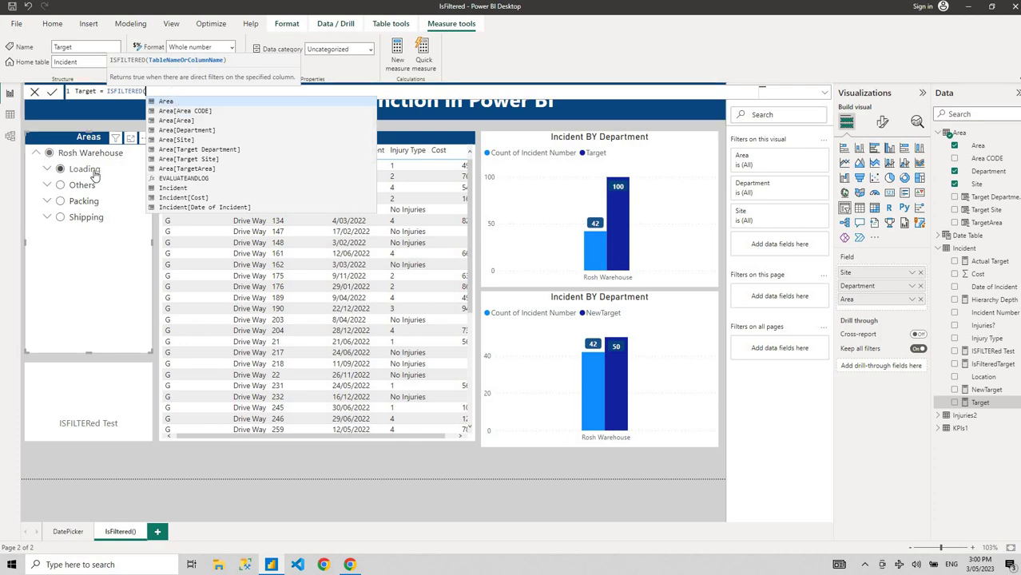
pyautogui.click(48, 168)
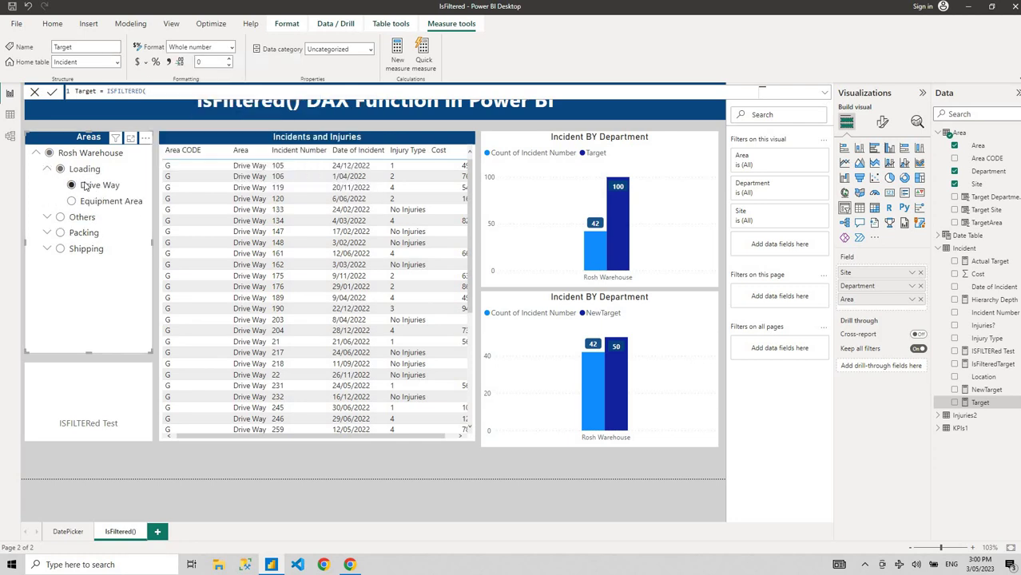
pyautogui.click(110, 191)
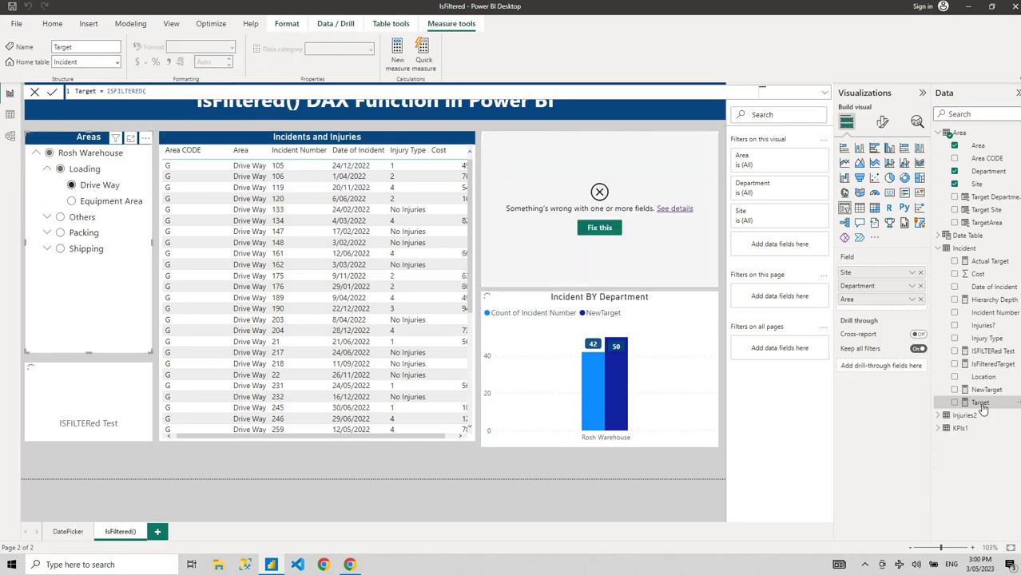
pyautogui.click(194, 99)
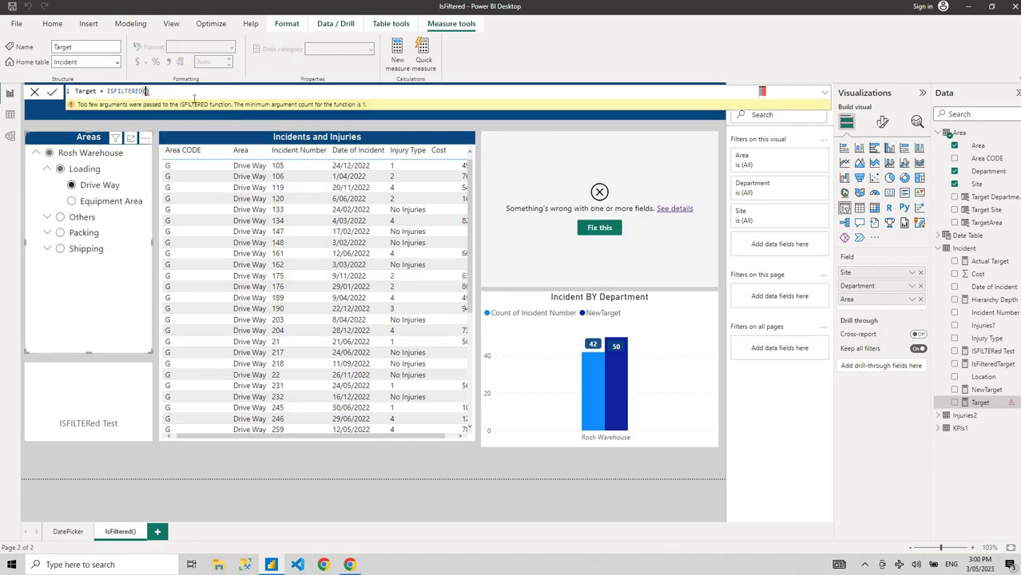
pyautogui.write('Site')
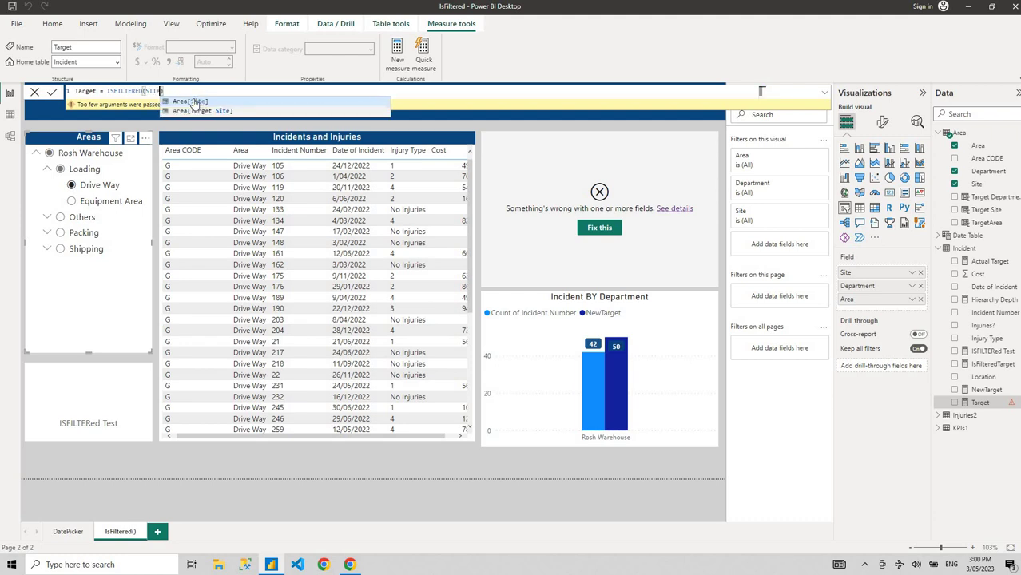
pyautogui.click(194, 100)
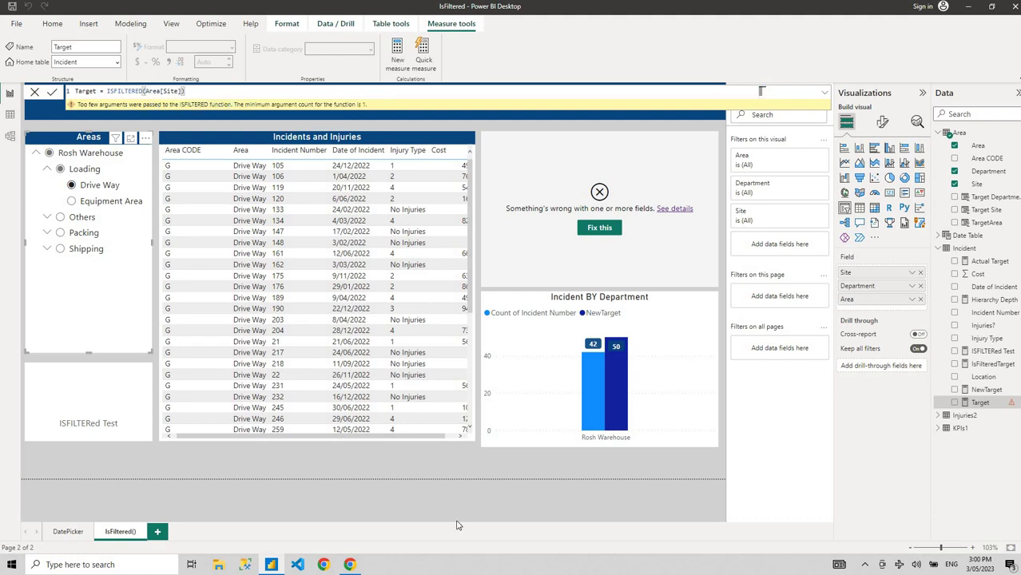
pyautogui.click(430, 444)
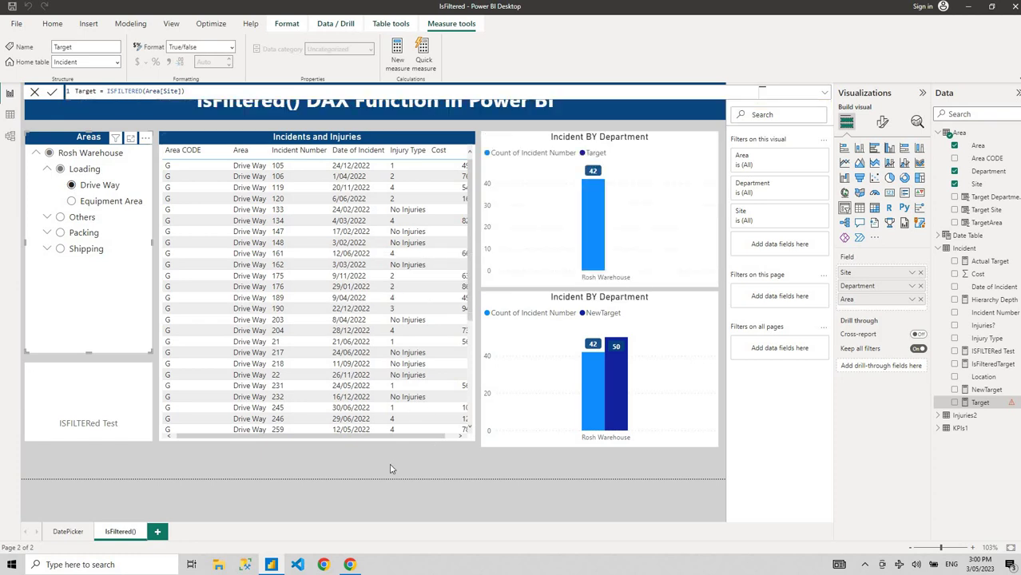
pyautogui.hotkey('ctrl', 'v')
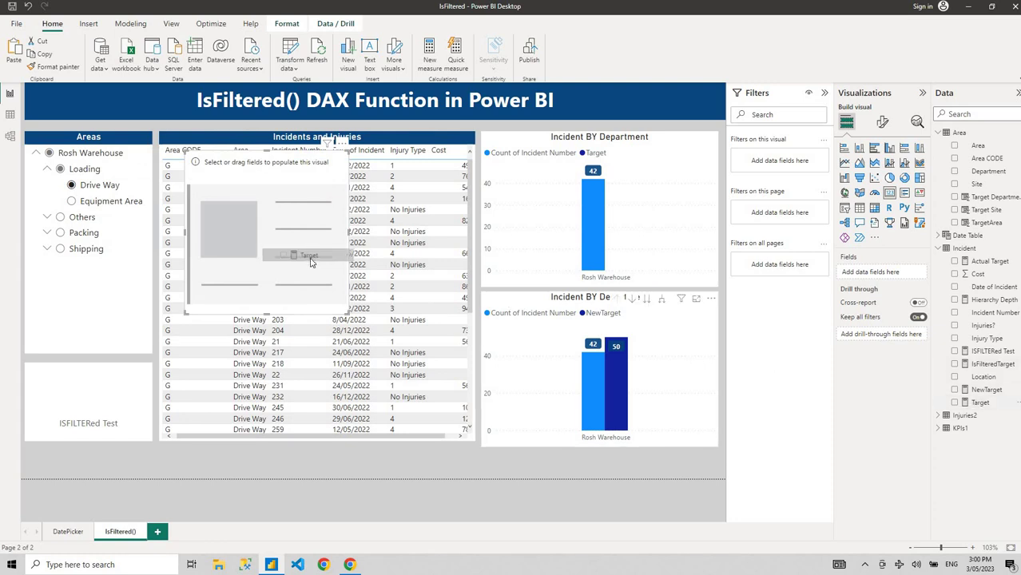
# Test the True card by filtering Areas to Loading and Drive Way, then back to all of Rosh Warehouse.
pyautogui.click(48, 153)
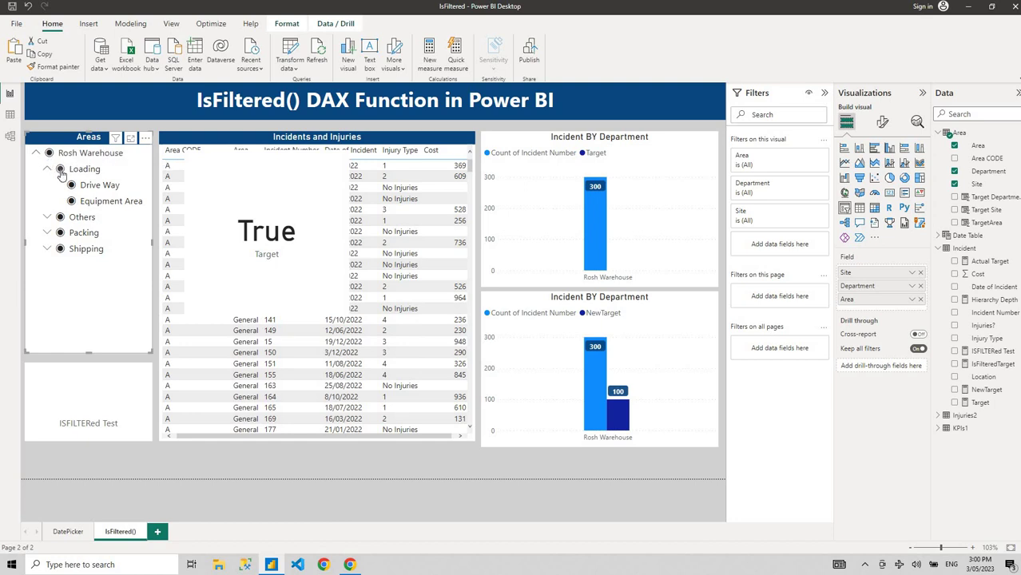
pyautogui.click(60, 170)
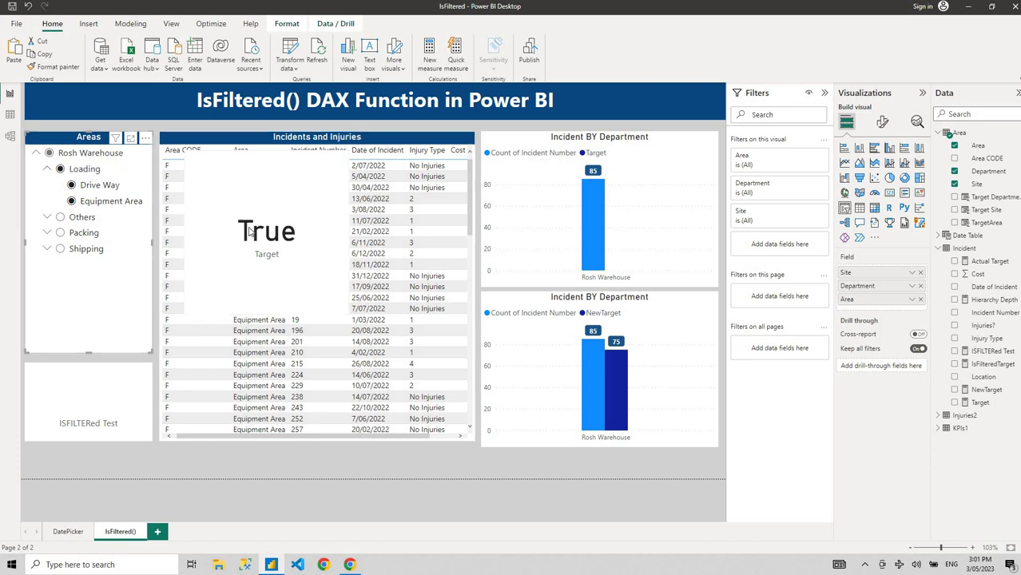
pyautogui.click(97, 187)
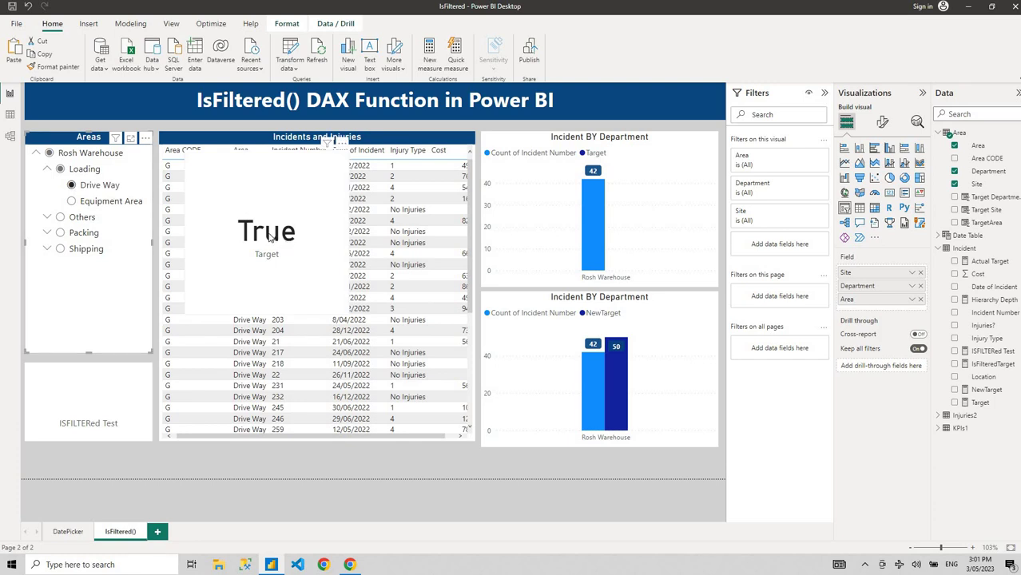
pyautogui.click(60, 169)
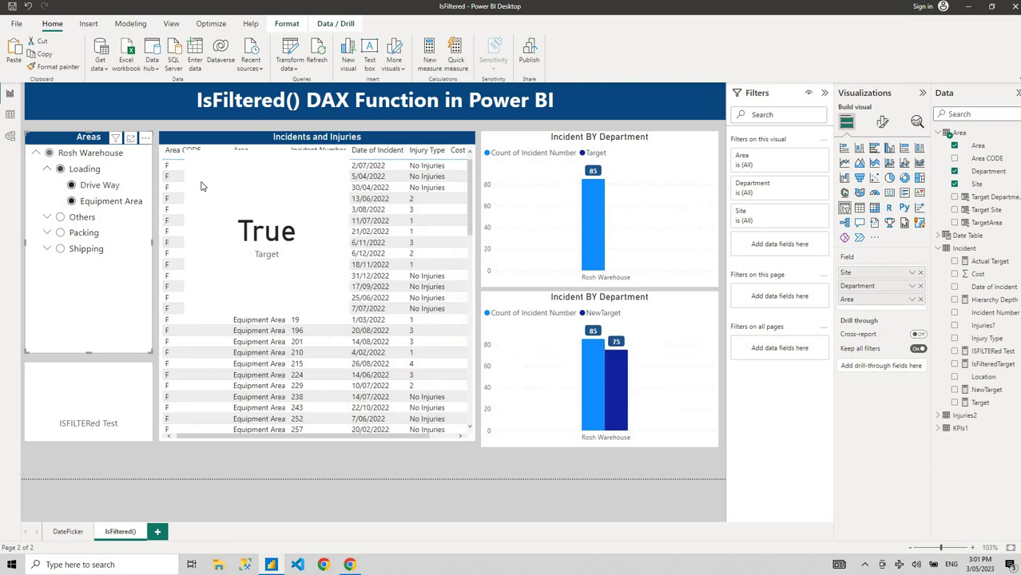
pyautogui.click(149, 200)
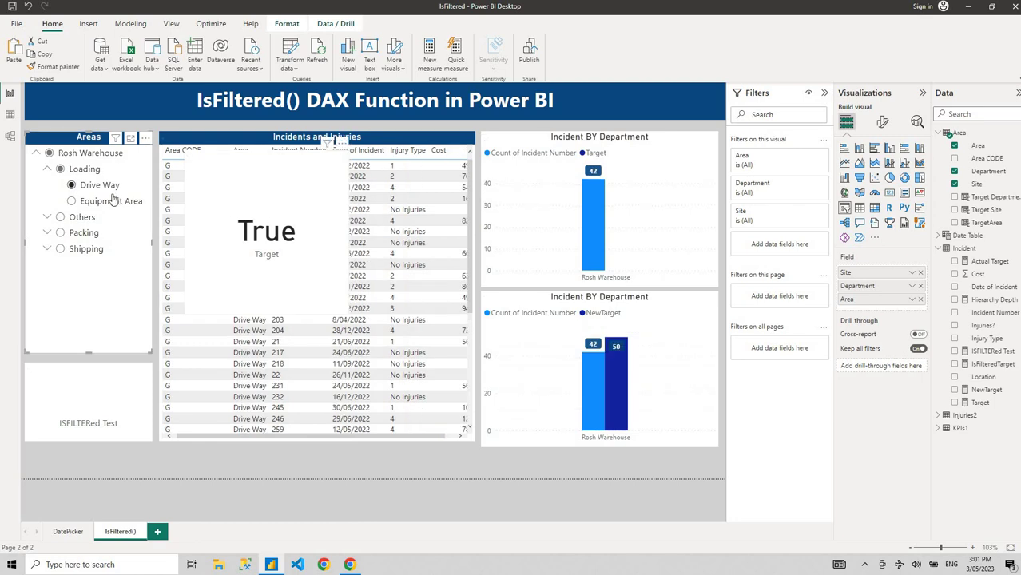
pyautogui.click(48, 154)
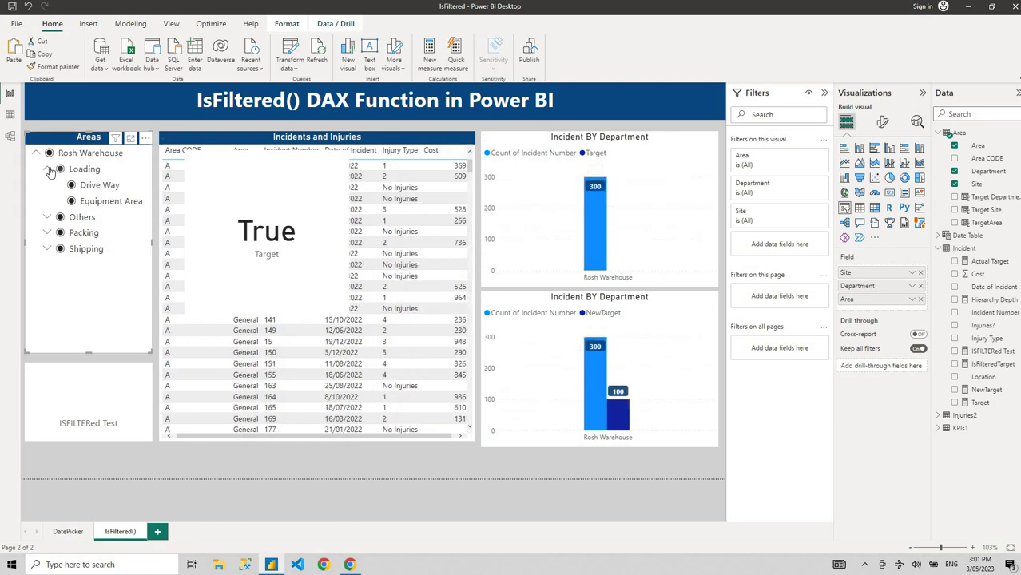
pyautogui.click(47, 170)
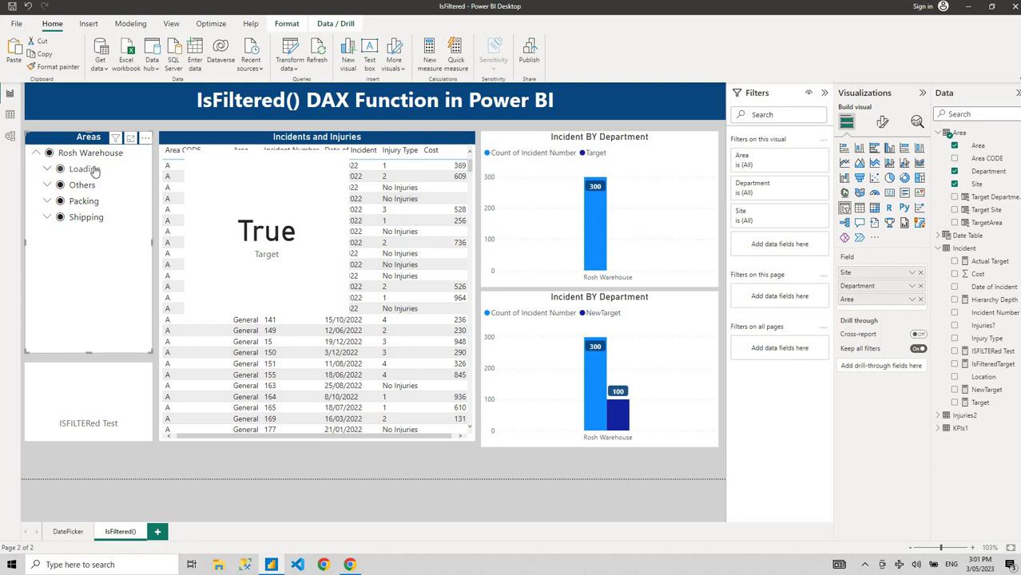
pyautogui.click(270, 231)
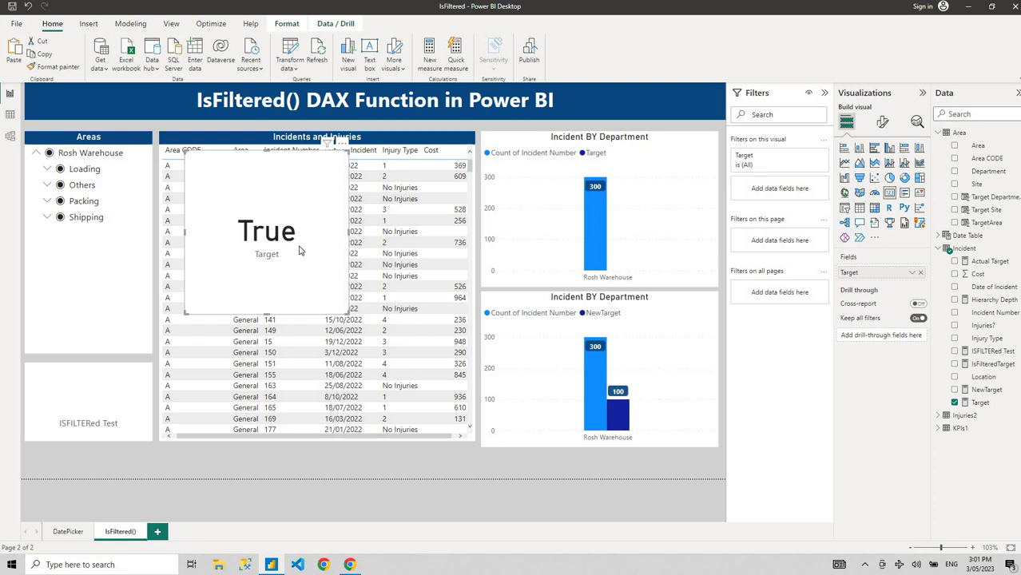
# Re-expand Rosh Warehouse and Loading in Areas to reveal Drive Way and Equipment Area, then select the Target card.
pyautogui.click(40, 156)
pyautogui.click(38, 157)
pyautogui.click(37, 157)
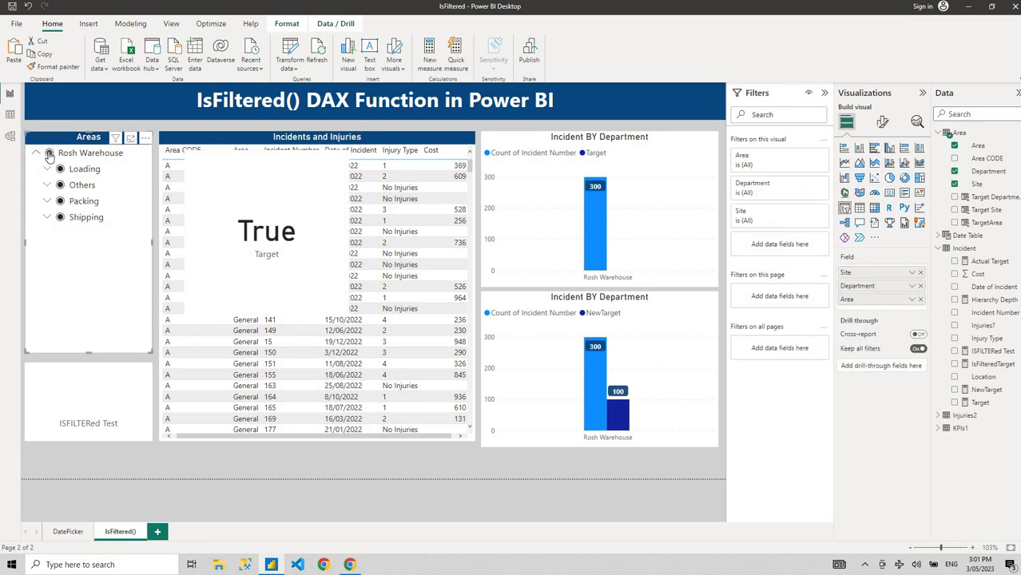
pyautogui.click(47, 169)
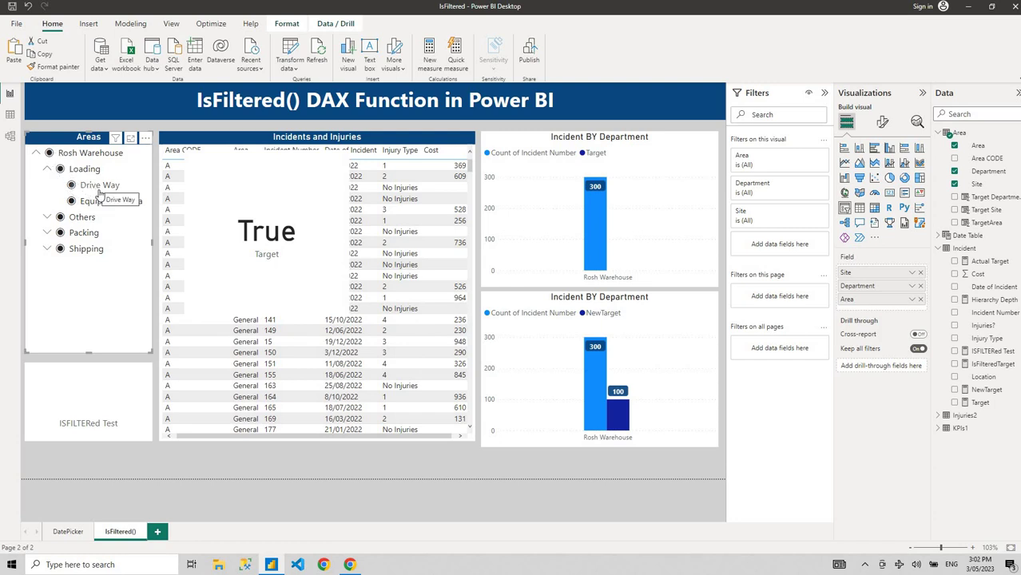
pyautogui.click(48, 170)
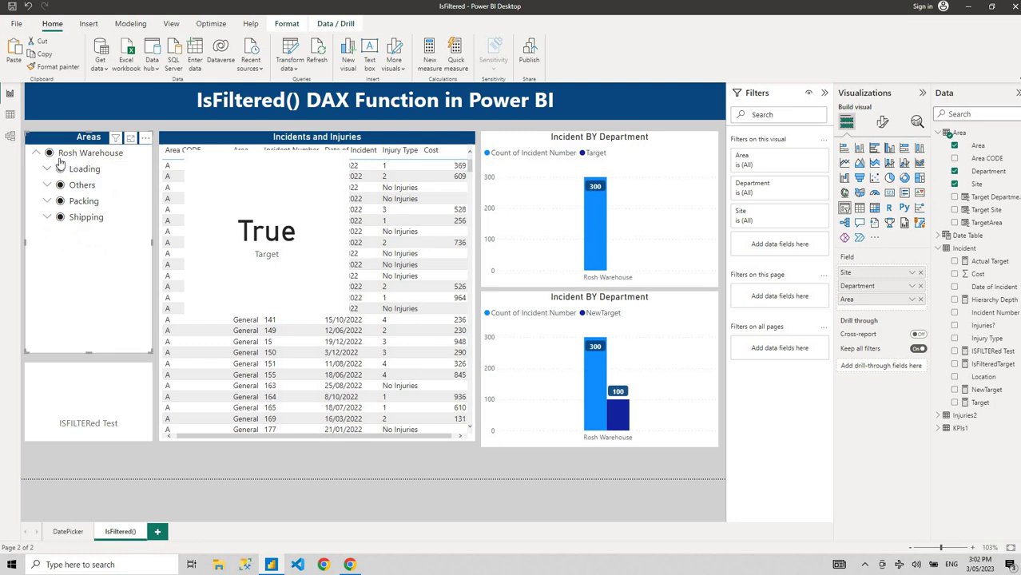
pyautogui.click(47, 169)
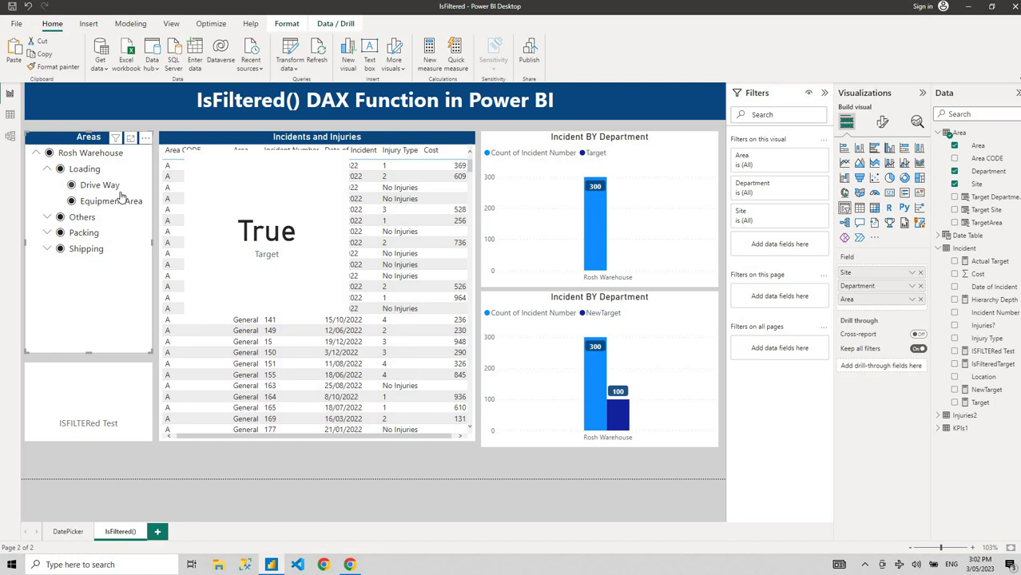
pyautogui.click(298, 268)
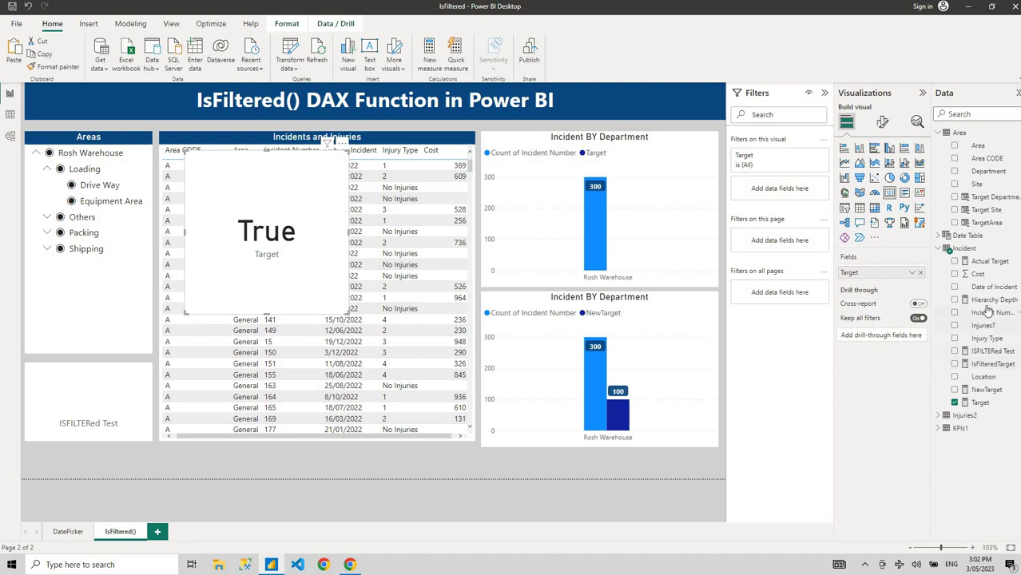
# Append + ISFILTERED(Area[Department]) to the Target measure formula and commit it.
pyautogui.click(981, 404)
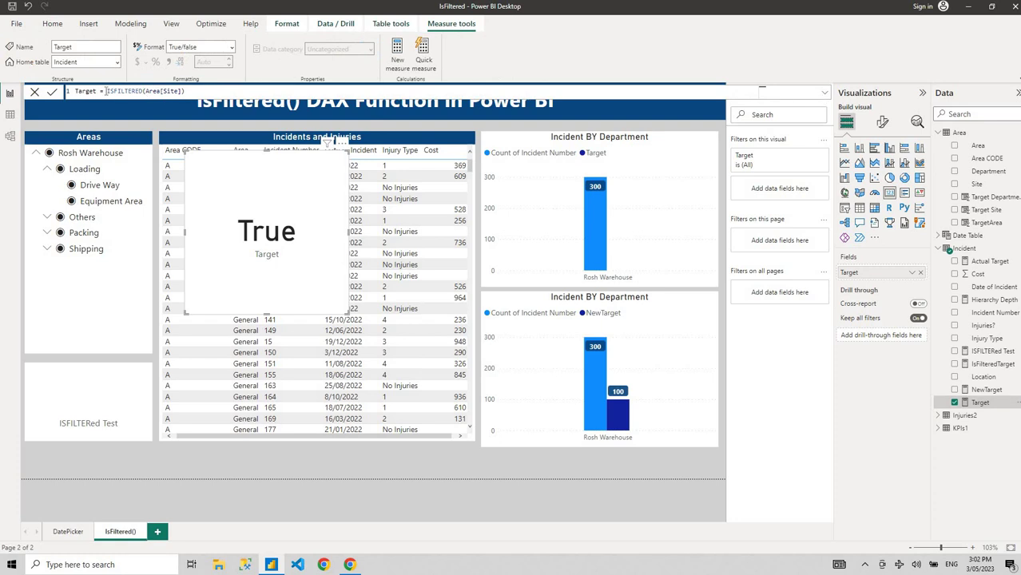
pyautogui.click(108, 91)
pyautogui.click(189, 92)
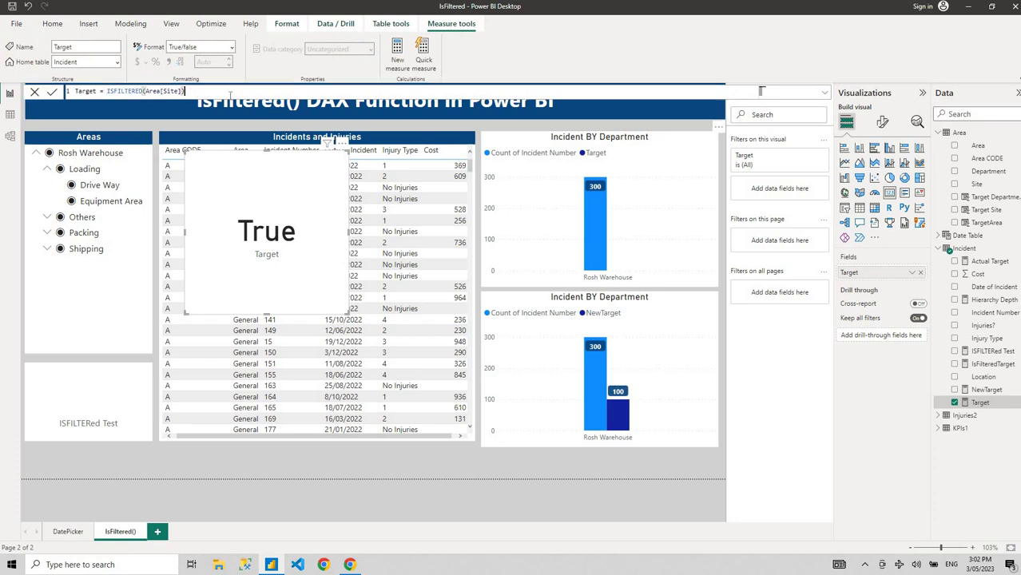
pyautogui.write('+ ISFILTERED')
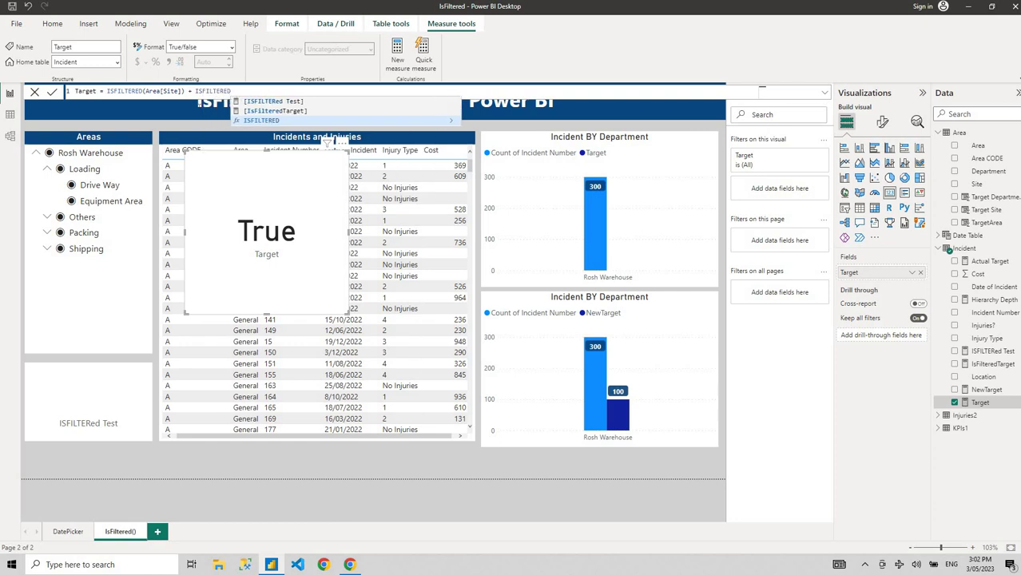
pyautogui.write('(')
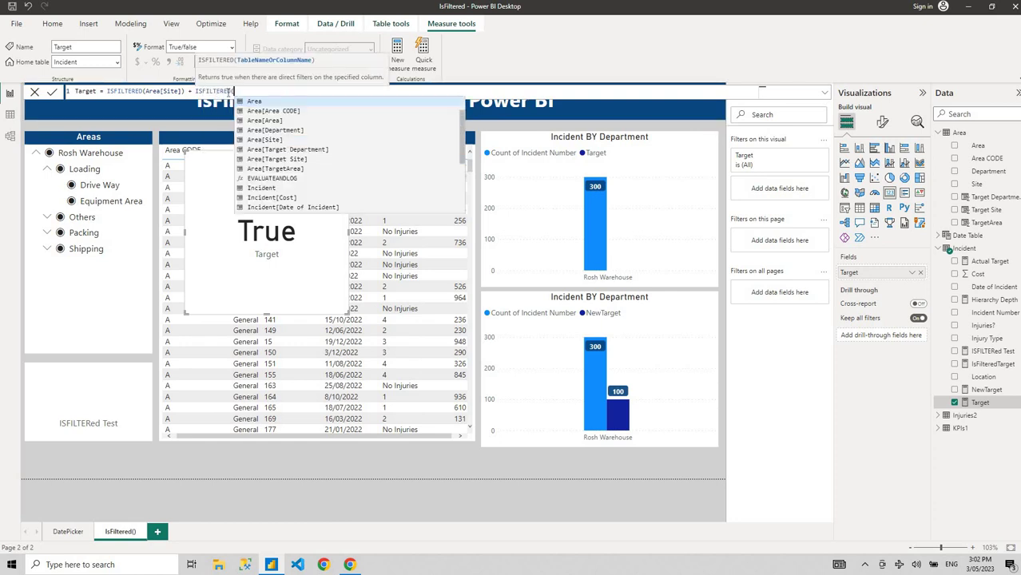
pyautogui.write('Depart')
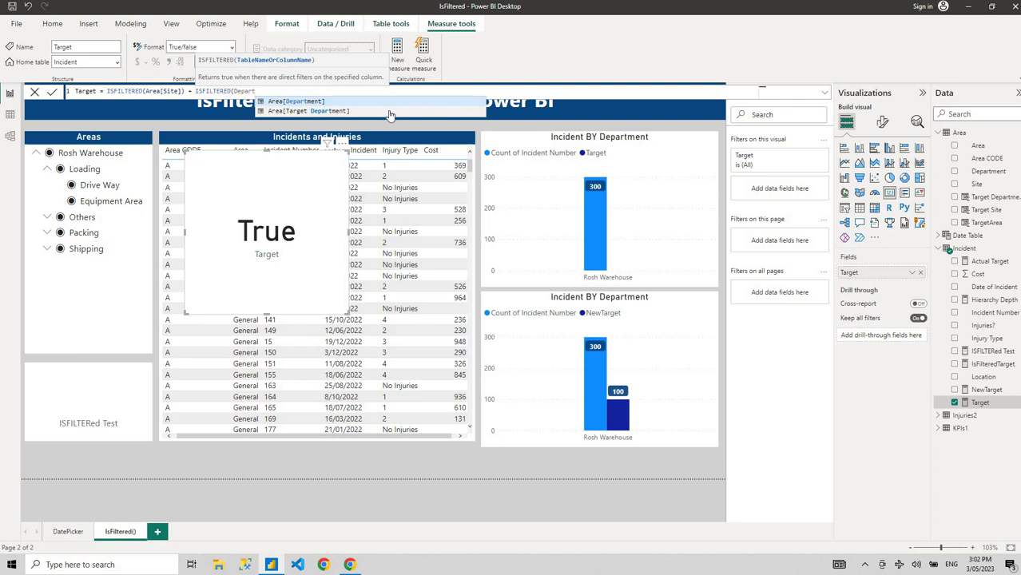
pyautogui.click(313, 103)
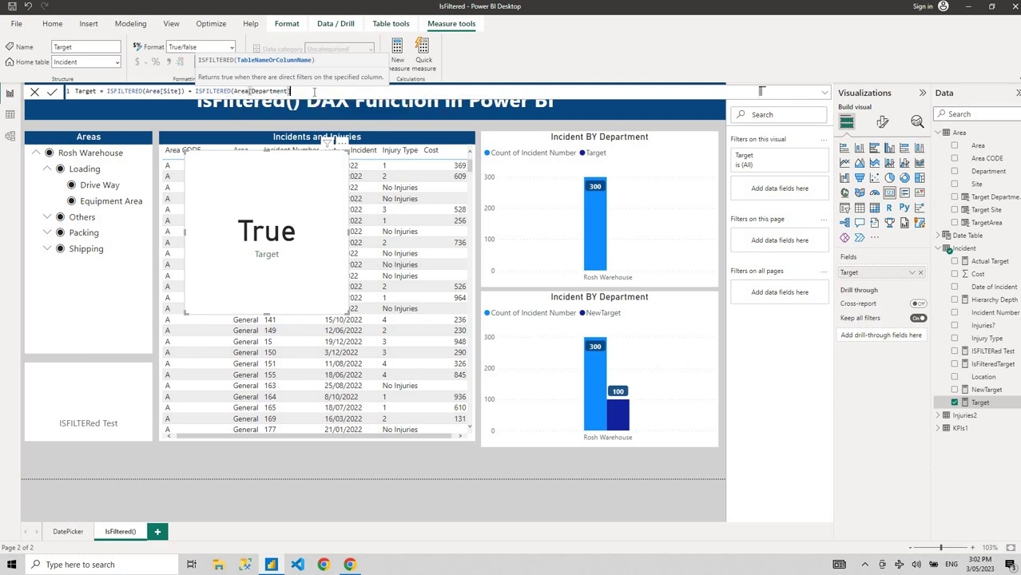
pyautogui.write(')')
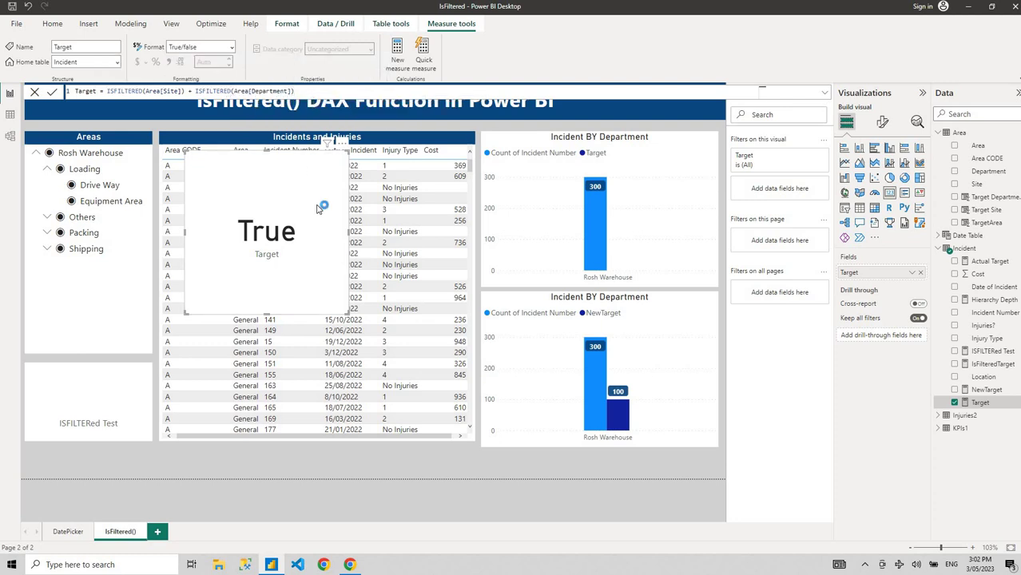
pyautogui.press('Return')
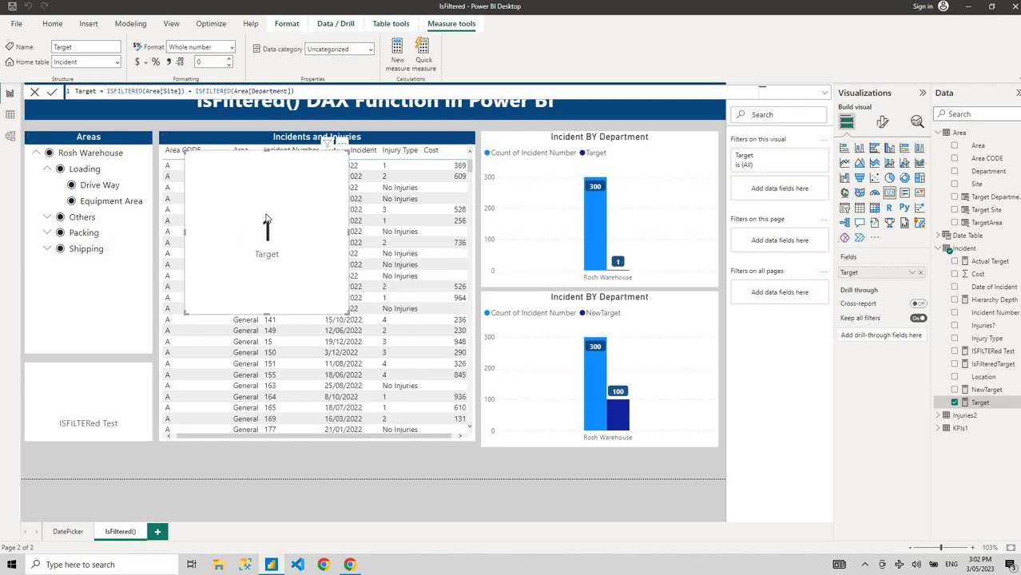
# Narrow the Areas slicer from Loading down to Drive Way so the Target card reads 2.
pyautogui.click(47, 169)
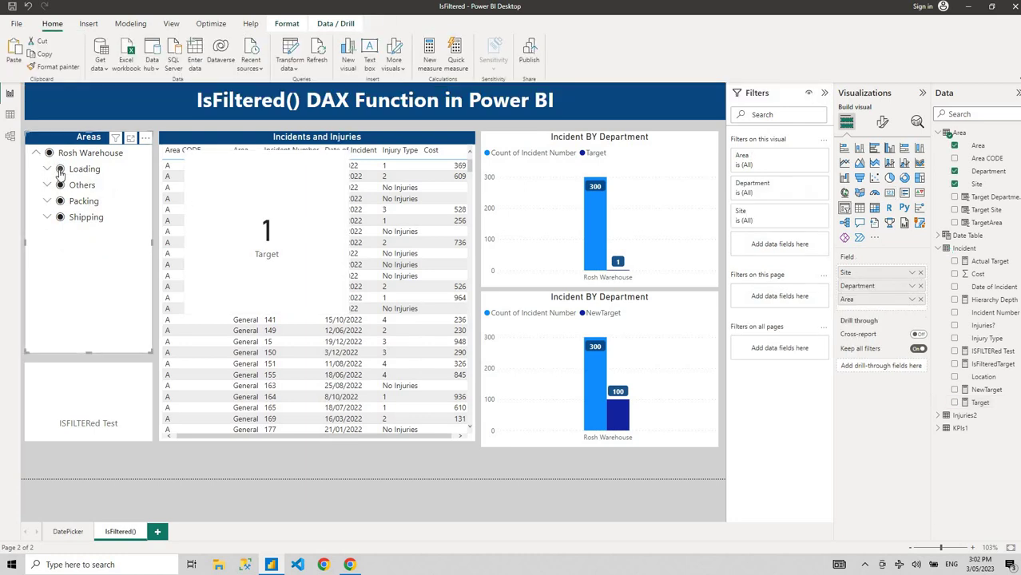
pyautogui.click(60, 170)
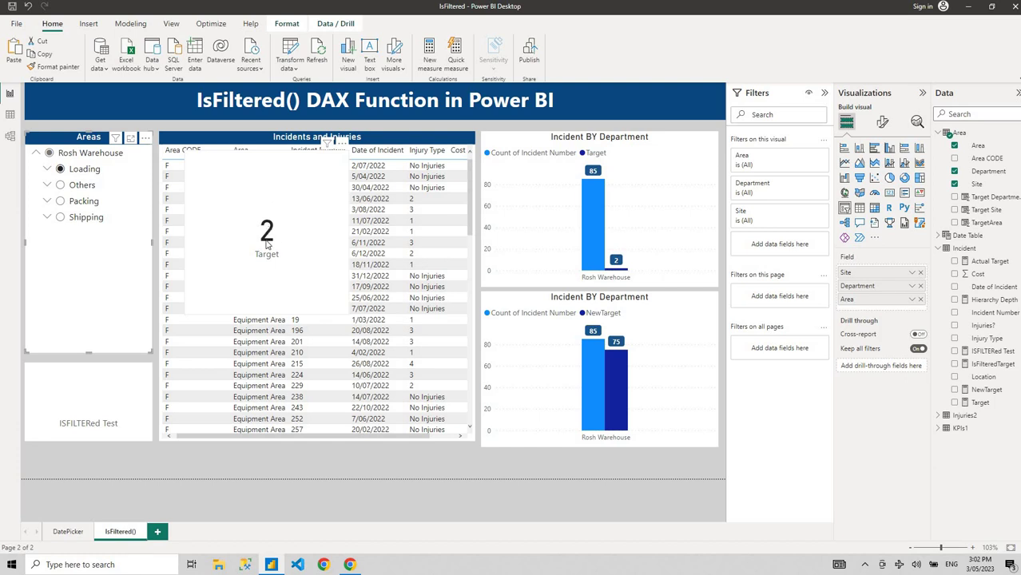
pyautogui.click(48, 169)
pyautogui.click(98, 186)
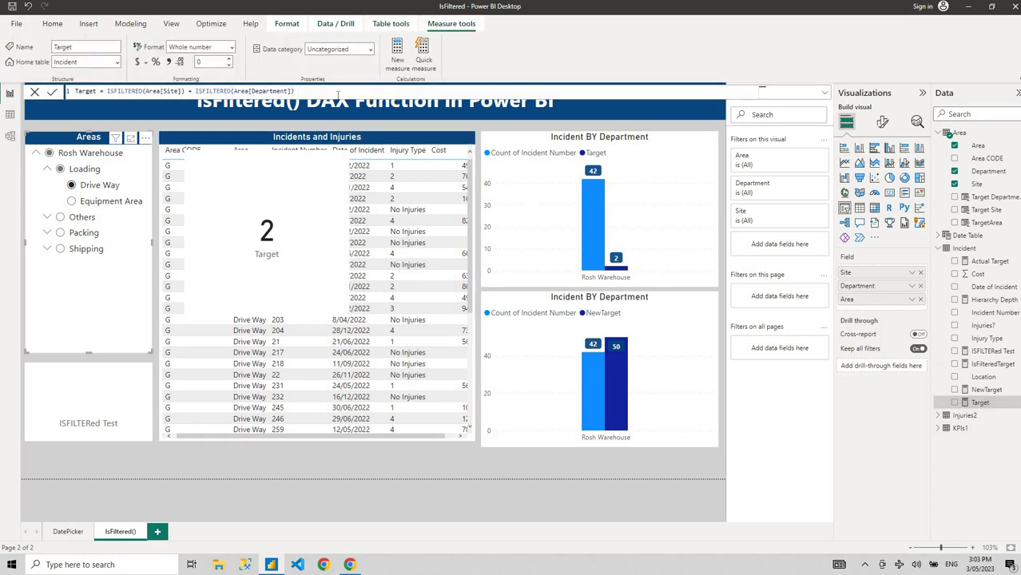
# Add ISFILTERED(Area[Area]) as the third Target term via autocomplete and commit the formula.
pyautogui.write('ISFILTERED')
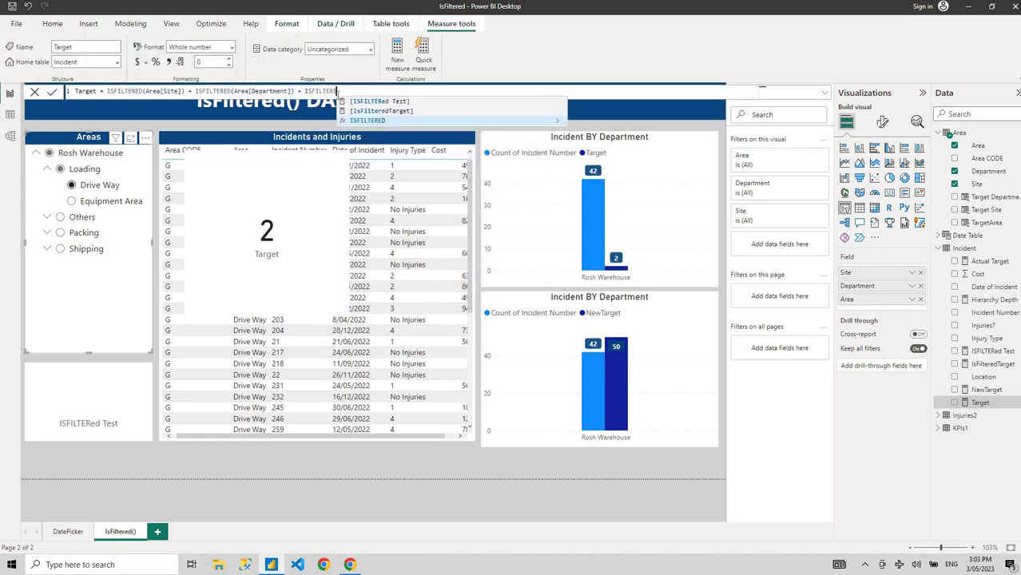
pyautogui.write('(Area')
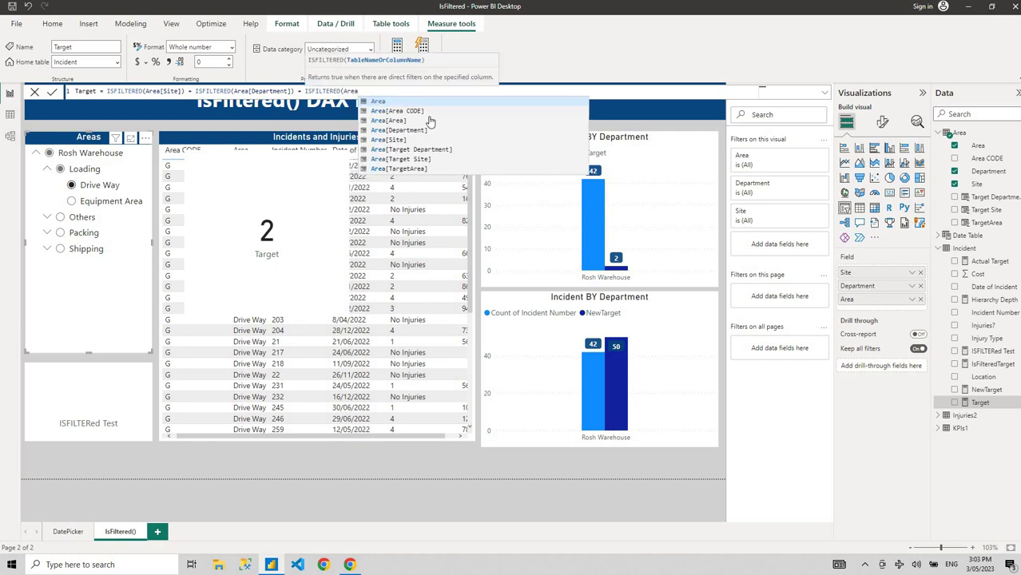
pyautogui.click(395, 120)
pyautogui.write(')')
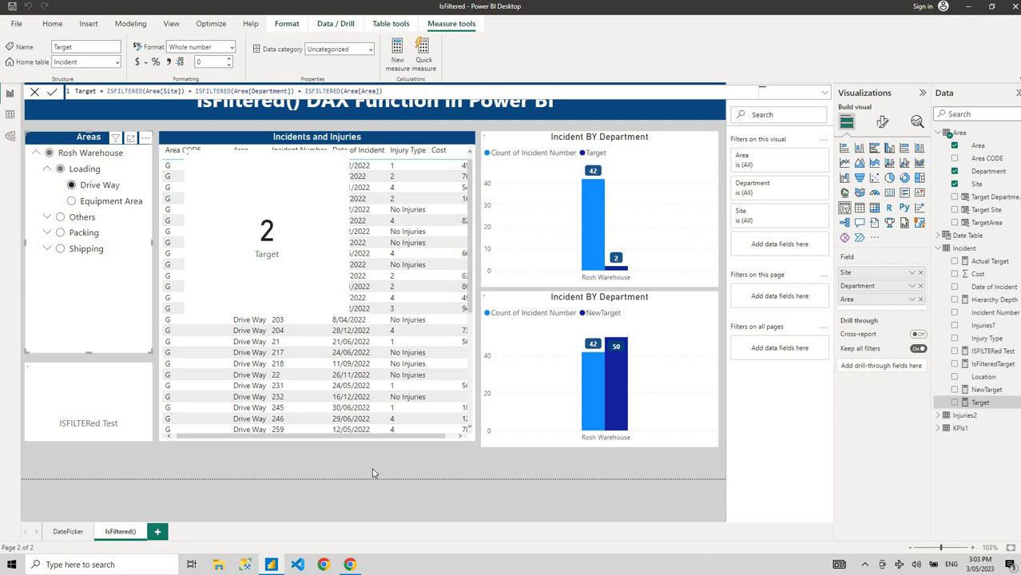
pyautogui.press('Return')
# Compare the Target card at Loading, Rosh Warehouse and Drive Way levels, ending on Drive Way showing 3.
pyautogui.click(60, 168)
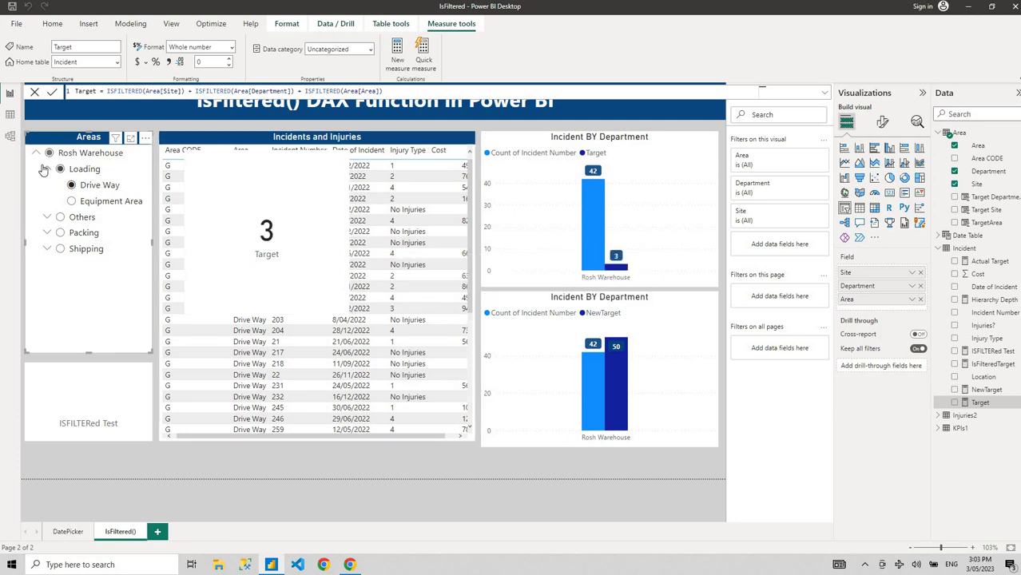
pyautogui.click(36, 154)
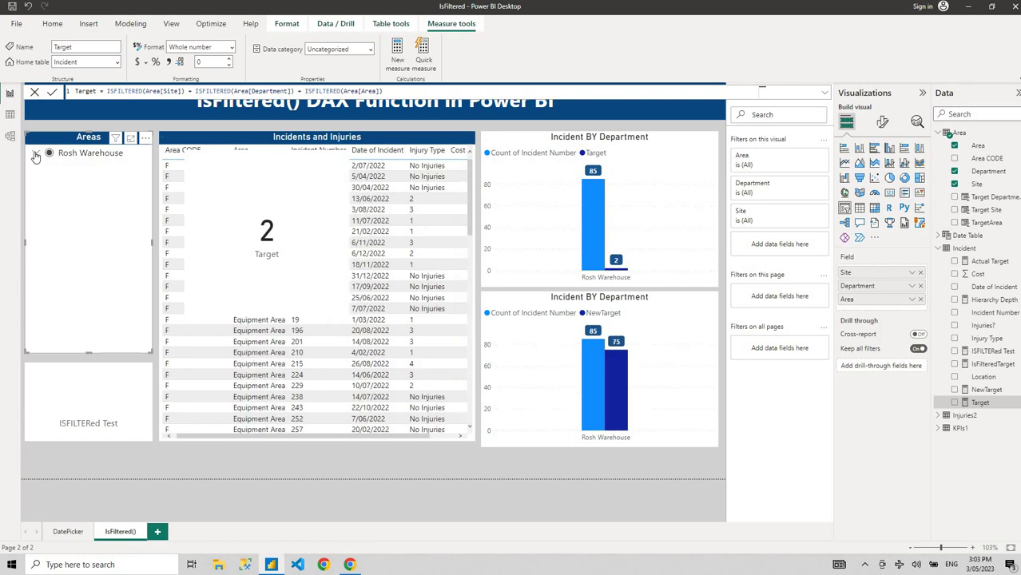
pyautogui.click(35, 154)
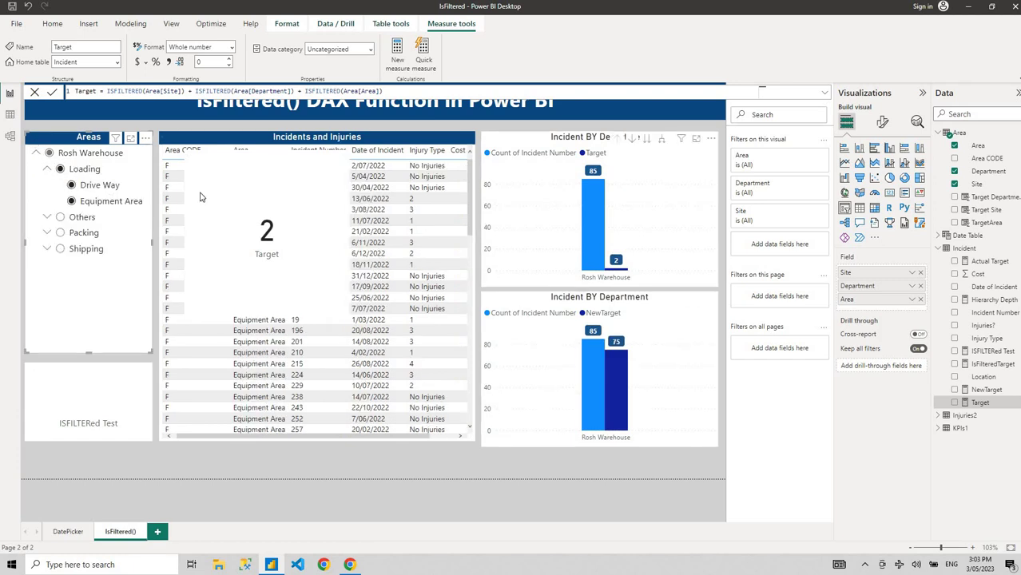
pyautogui.click(49, 154)
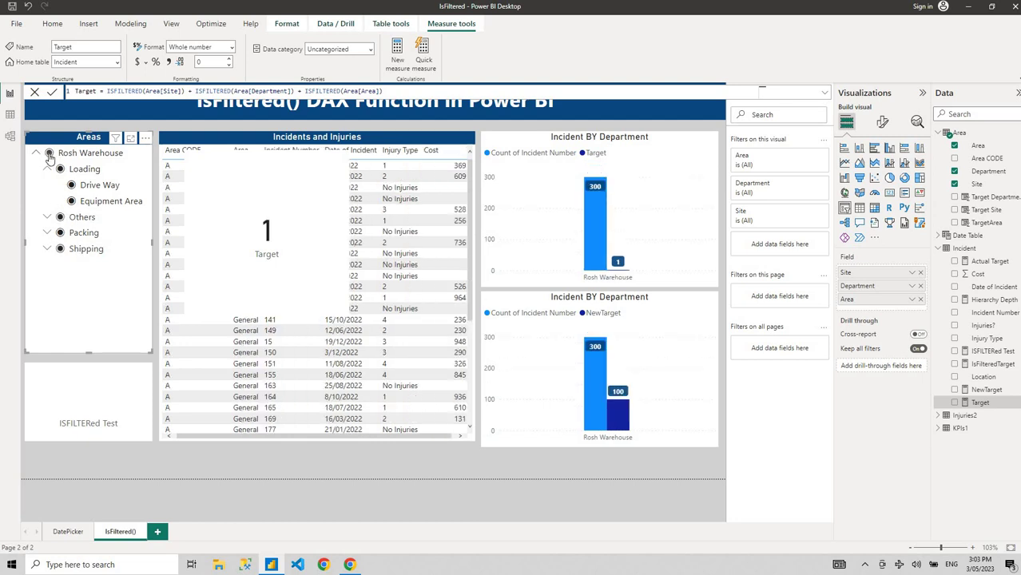
pyautogui.click(71, 185)
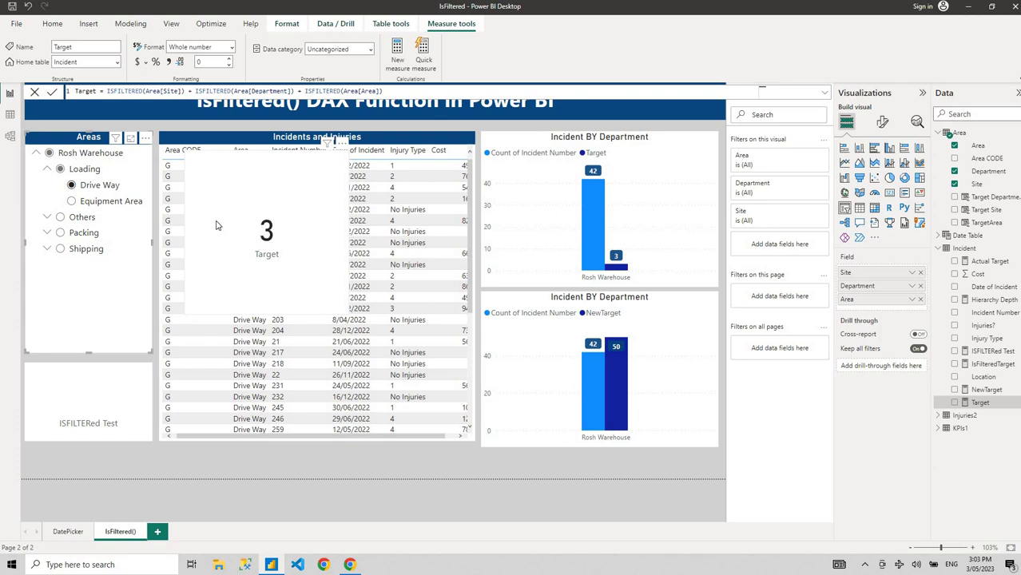
pyautogui.click(48, 153)
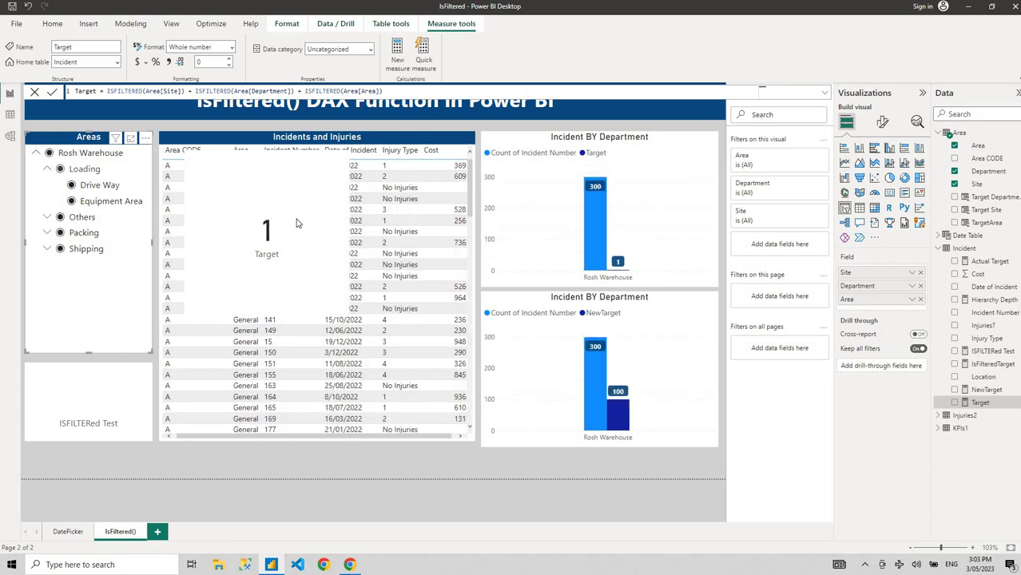
pyautogui.click(61, 170)
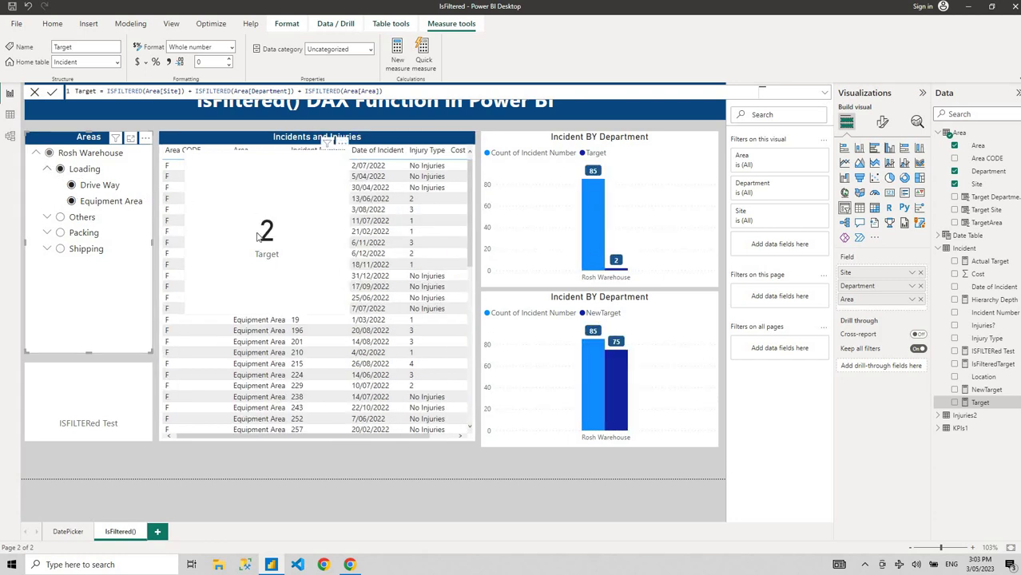
pyautogui.click(89, 189)
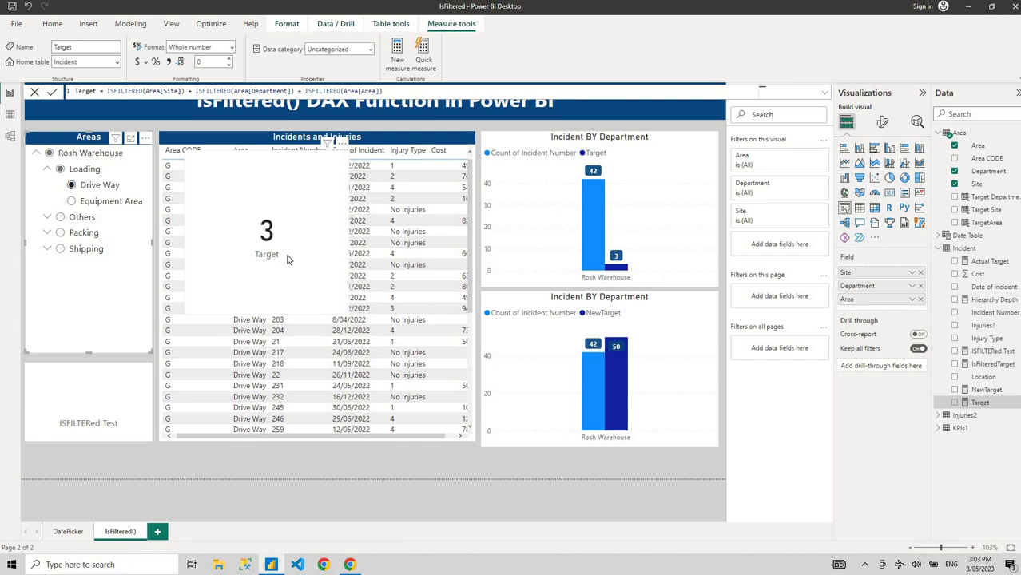
pyautogui.click(286, 259)
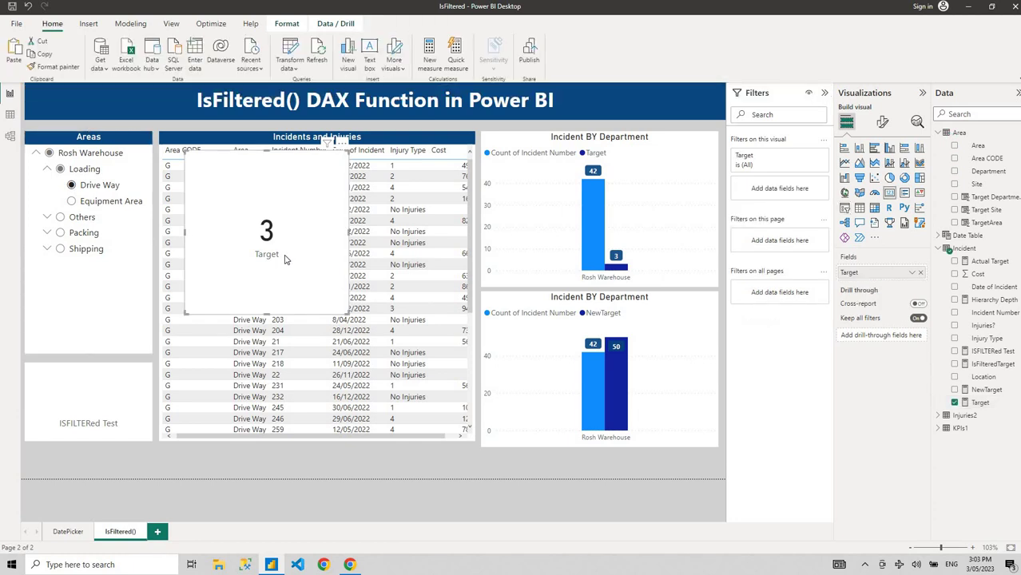
# Delete the Target card, review the Hierarchy Depth and NewTarget DAX, and move the NewTarget chart to the top.
pyautogui.press('Delete')
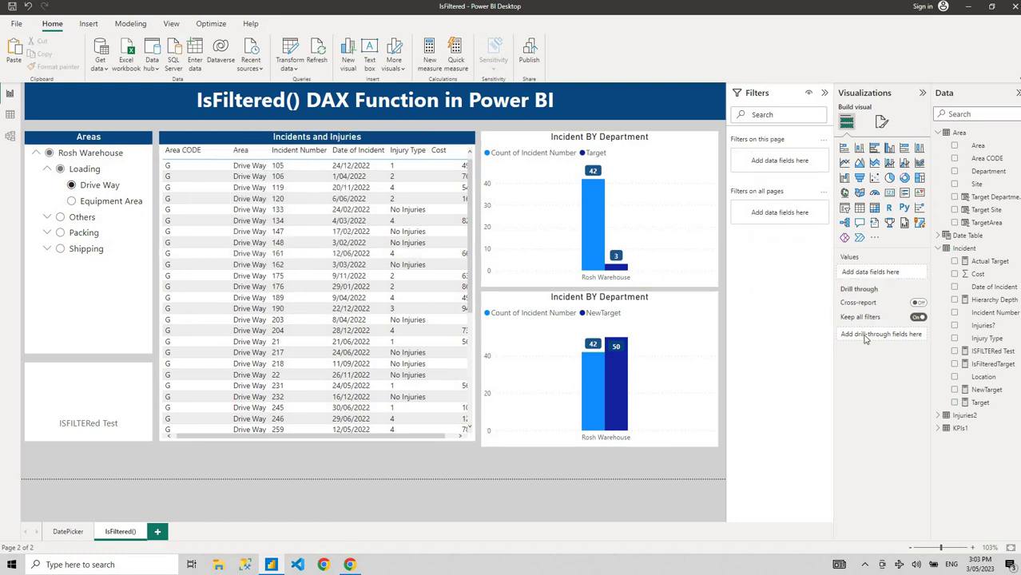
pyautogui.click(1010, 302)
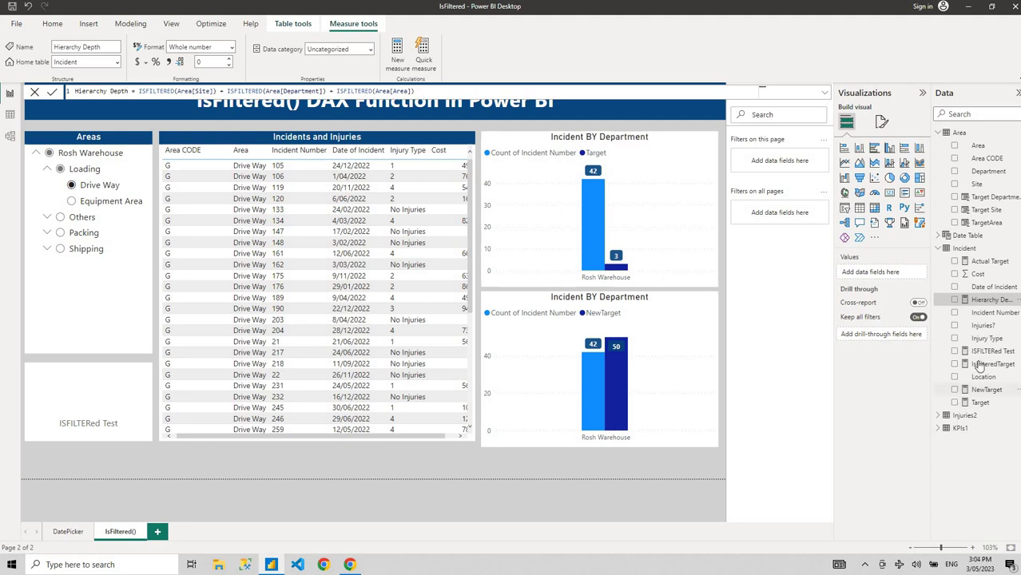
pyautogui.click(991, 391)
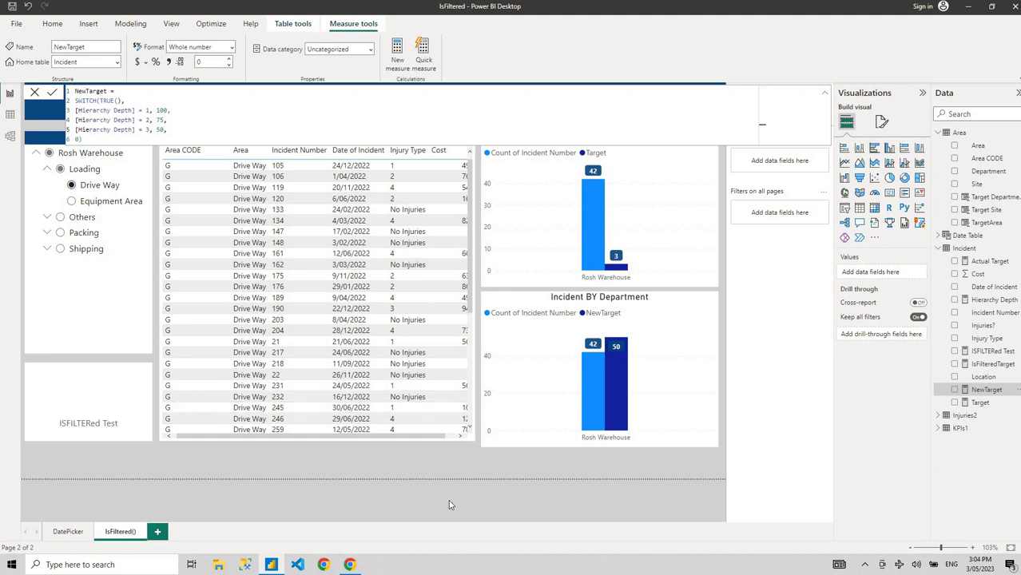
pyautogui.press('Escape')
pyautogui.moveTo(538, 359); pyautogui.dragTo(560, 162)
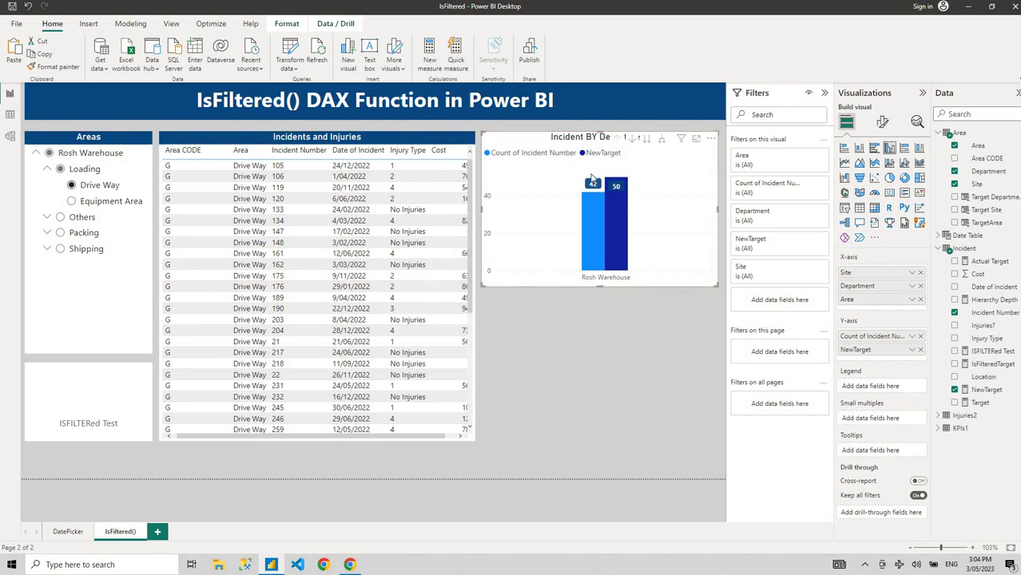
pyautogui.click(51, 154)
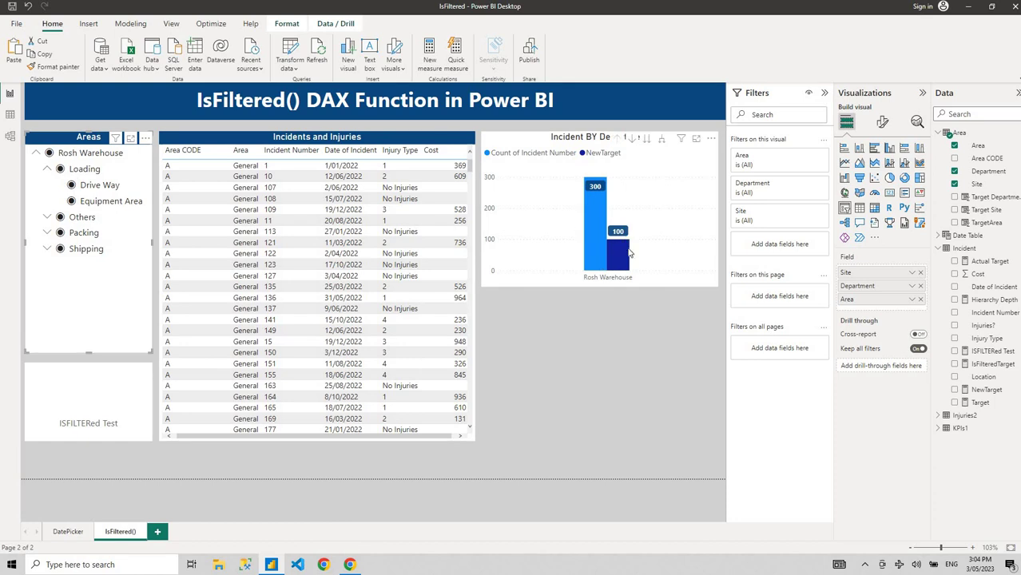
pyautogui.click(60, 169)
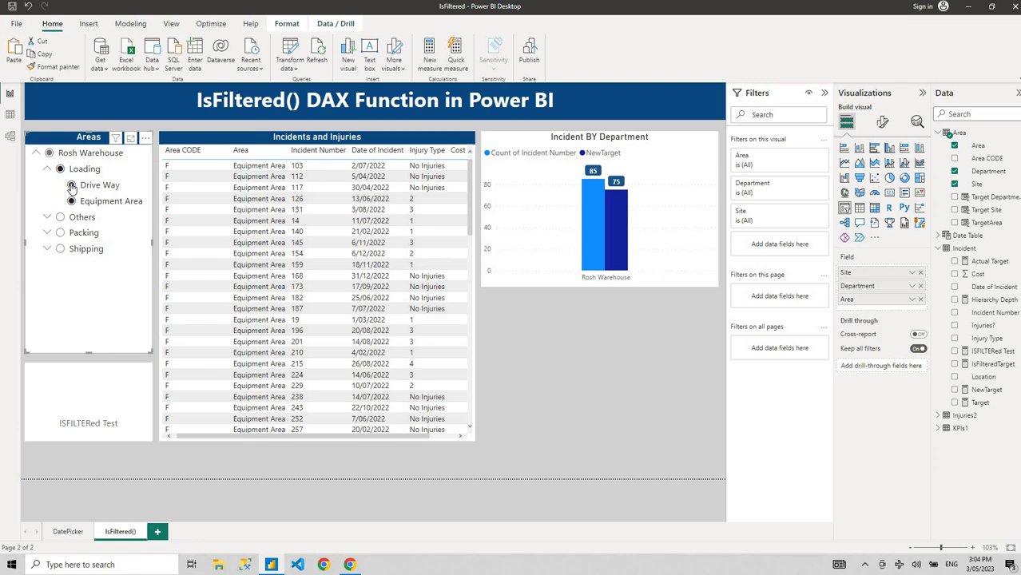
pyautogui.click(71, 186)
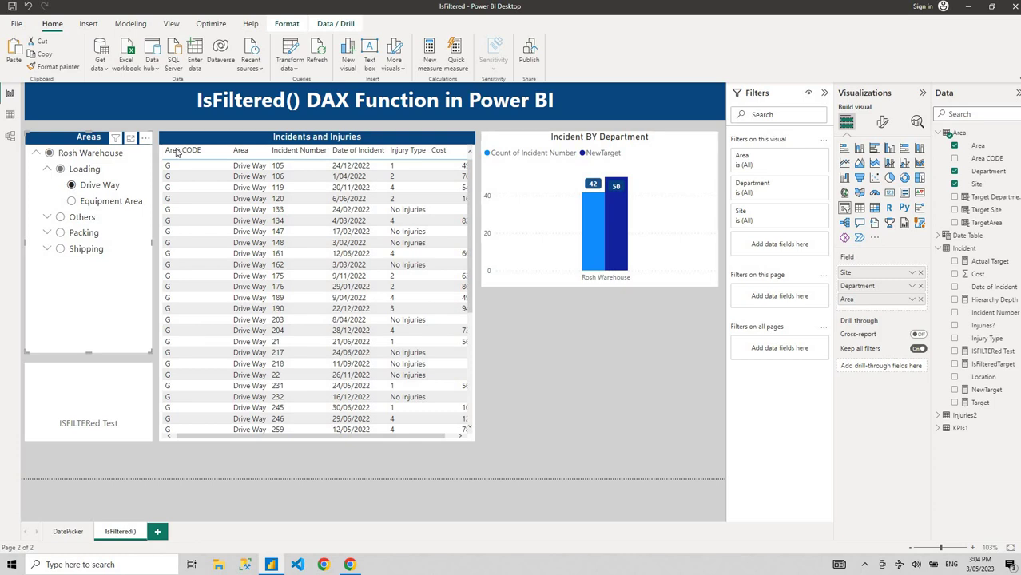
pyautogui.click(76, 157)
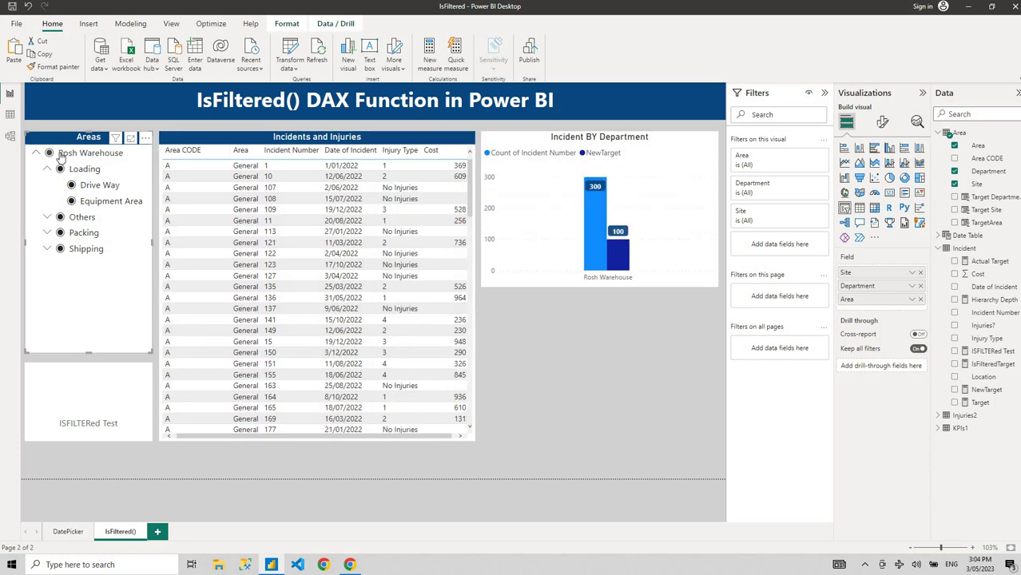
pyautogui.click(48, 169)
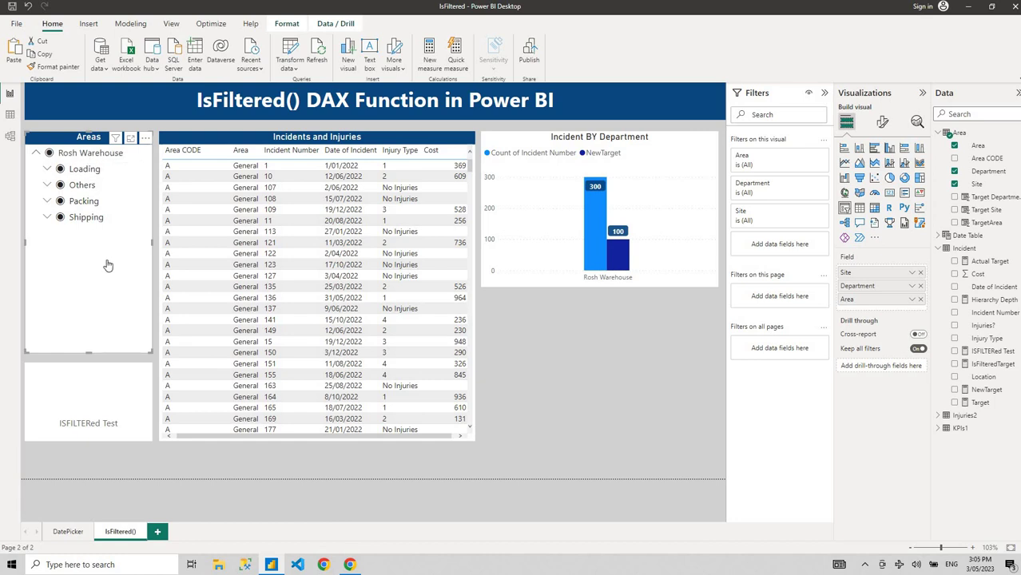
pyautogui.click(66, 171)
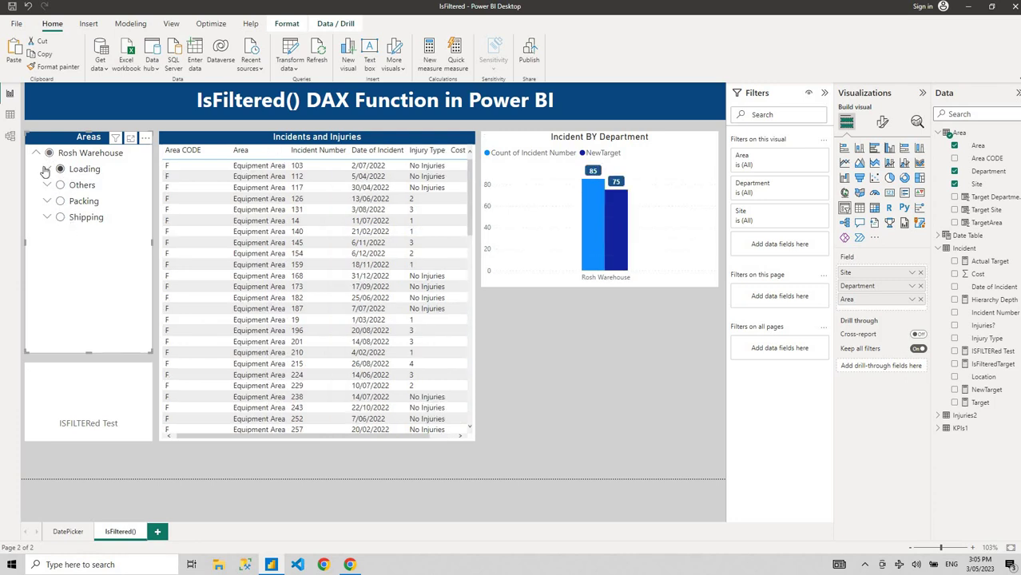
pyautogui.click(47, 169)
pyautogui.click(72, 186)
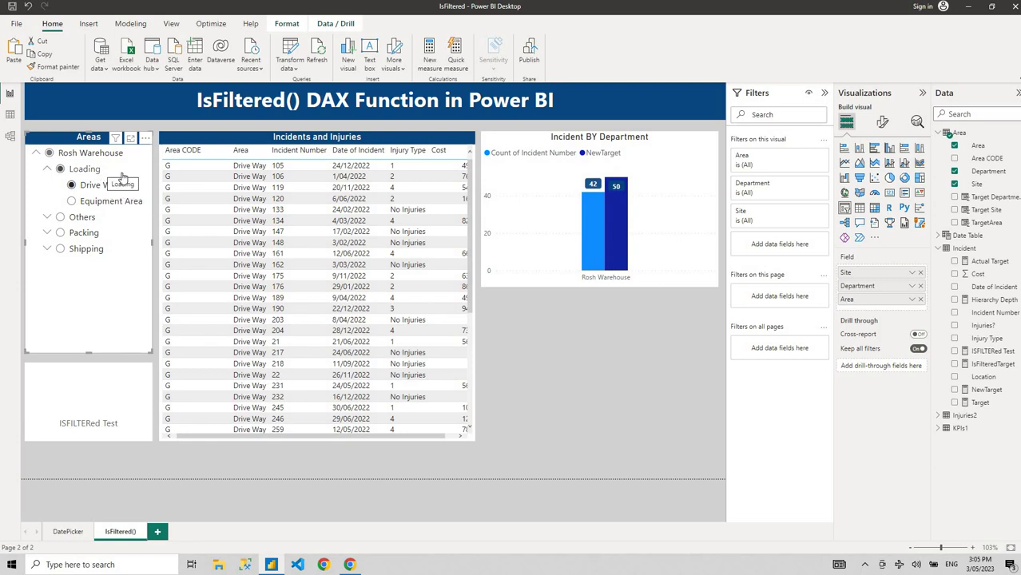
pyautogui.click(37, 154)
pyautogui.click(50, 154)
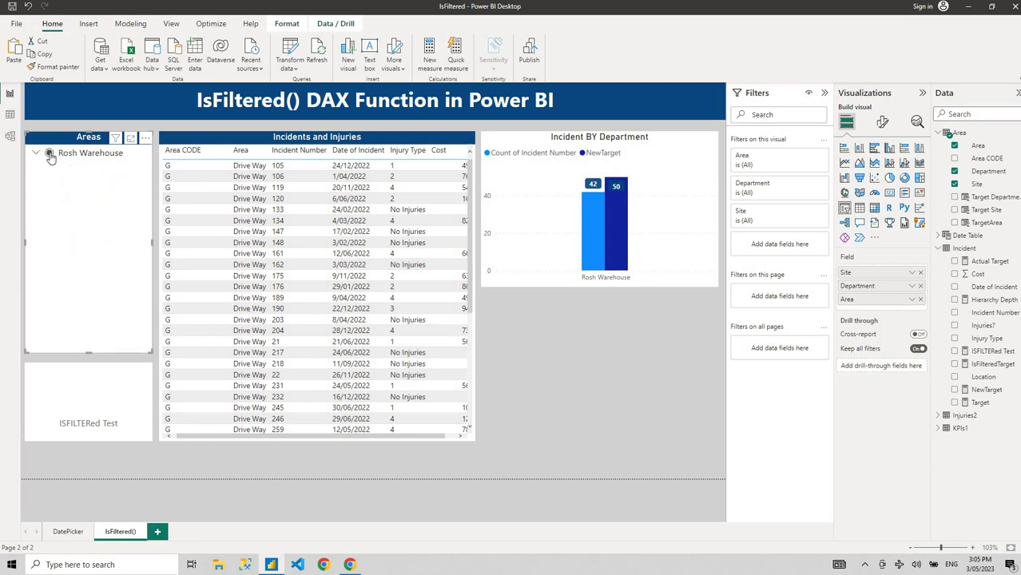
pyautogui.click(36, 155)
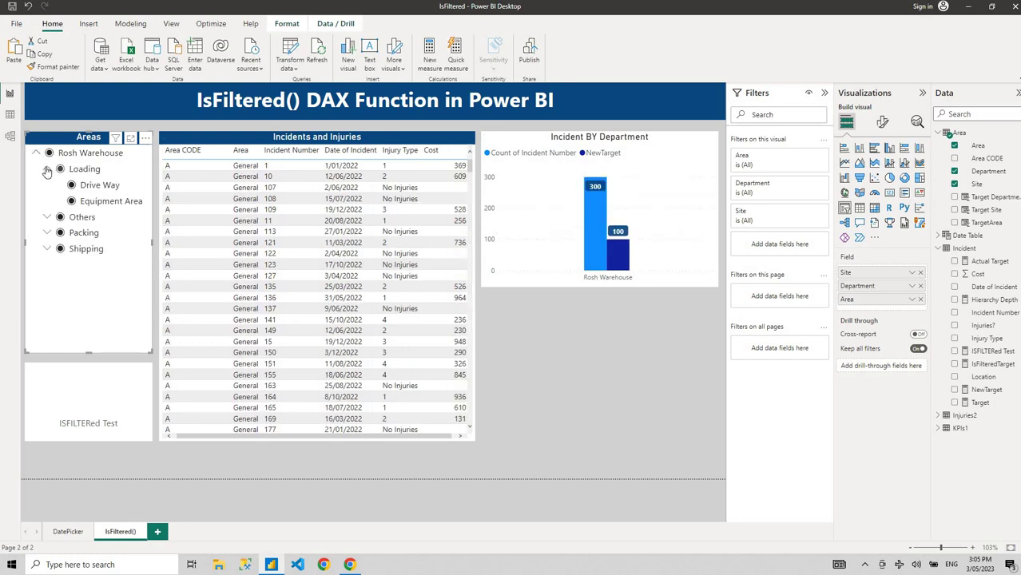
pyautogui.click(46, 169)
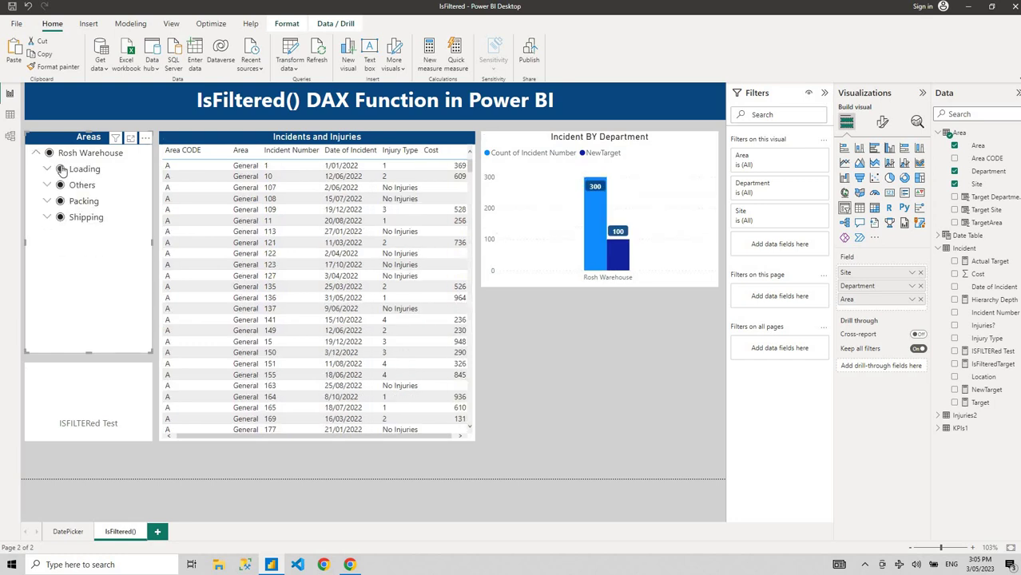
pyautogui.click(61, 170)
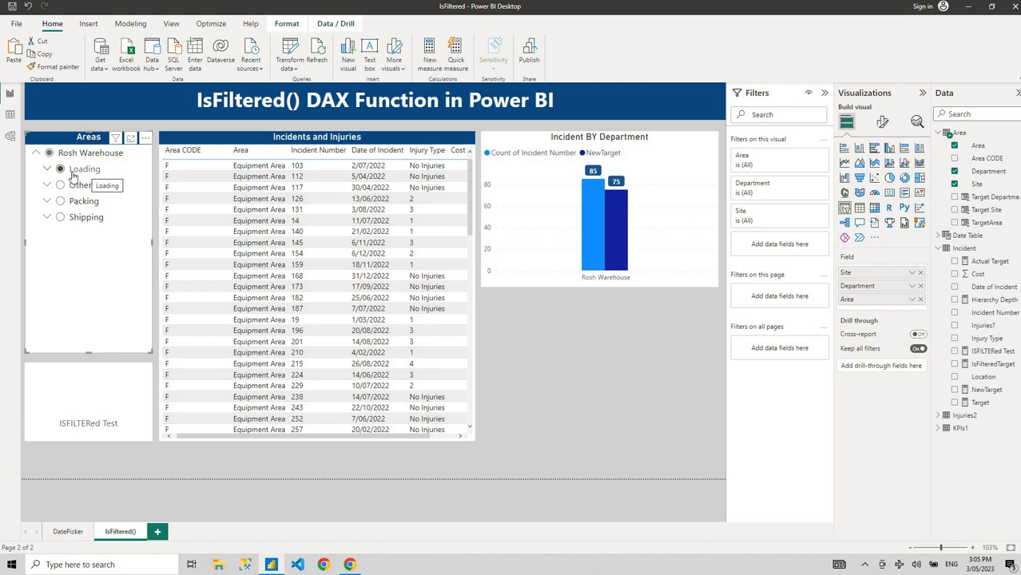
pyautogui.click(47, 169)
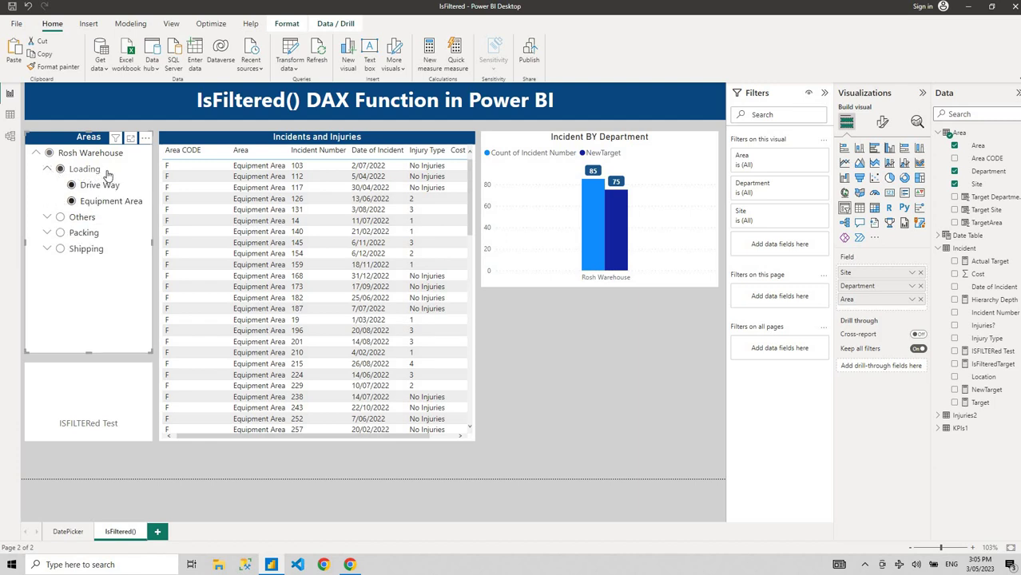
pyautogui.click(73, 186)
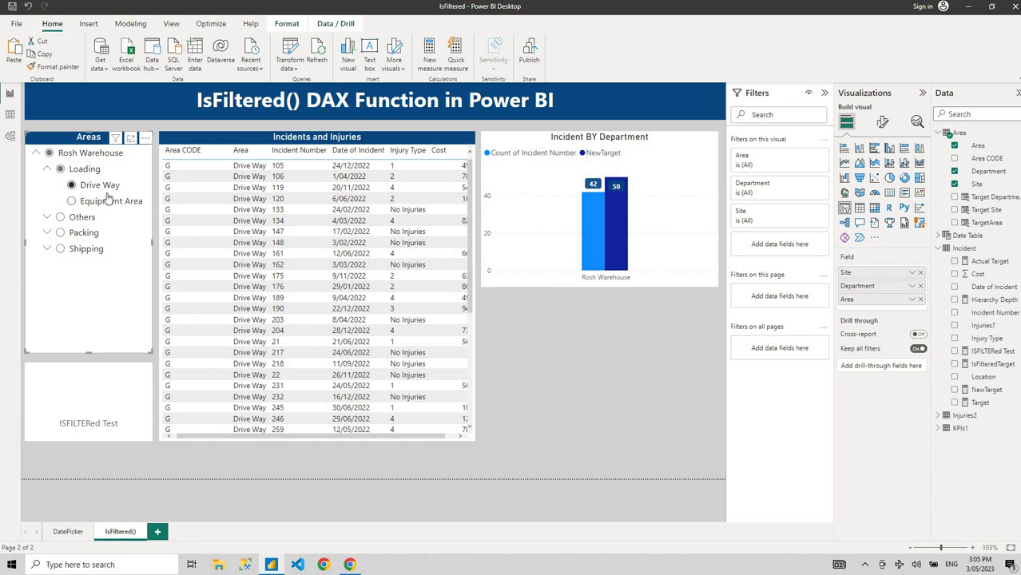
# Show the Hierarchy Depth formula and filter Areas to Loading, then to Drive Way.
pyautogui.click(991, 299)
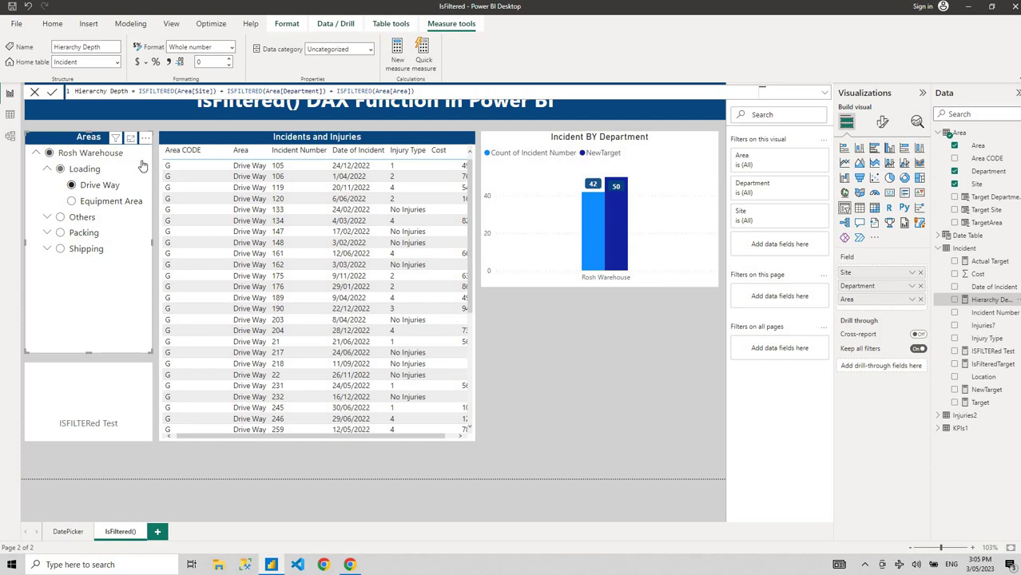
pyautogui.click(61, 169)
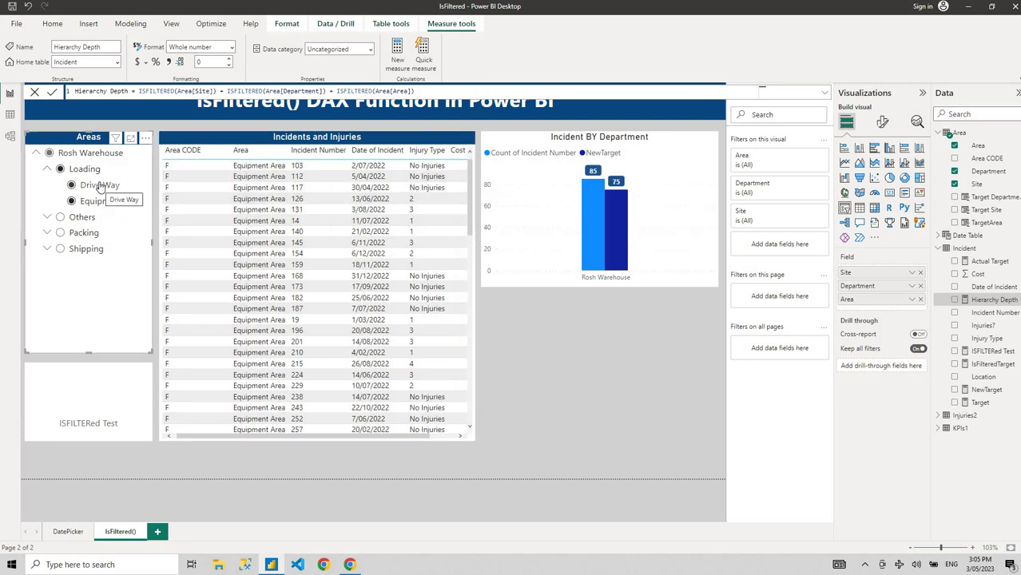
pyautogui.click(102, 187)
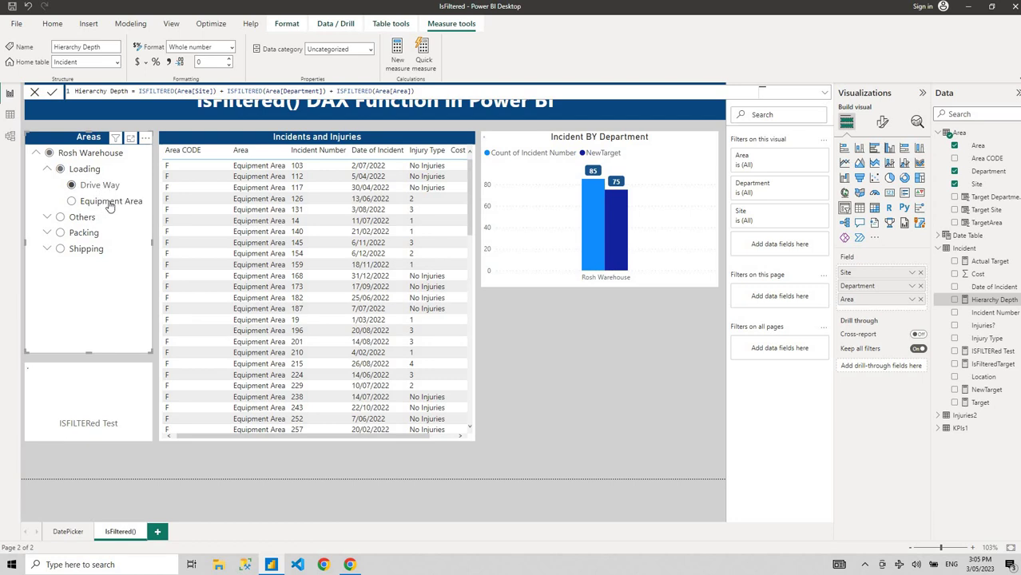
pyautogui.click(100, 200)
# Return Areas to all of Rosh Warehouse and re-expand its departments and Loading's areas.
pyautogui.click(60, 169)
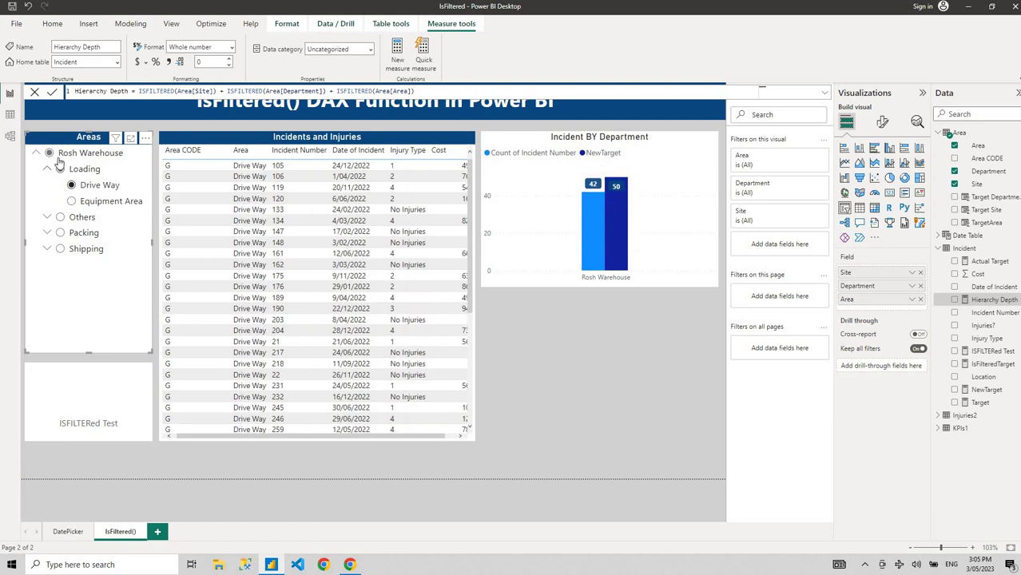
pyautogui.click(36, 155)
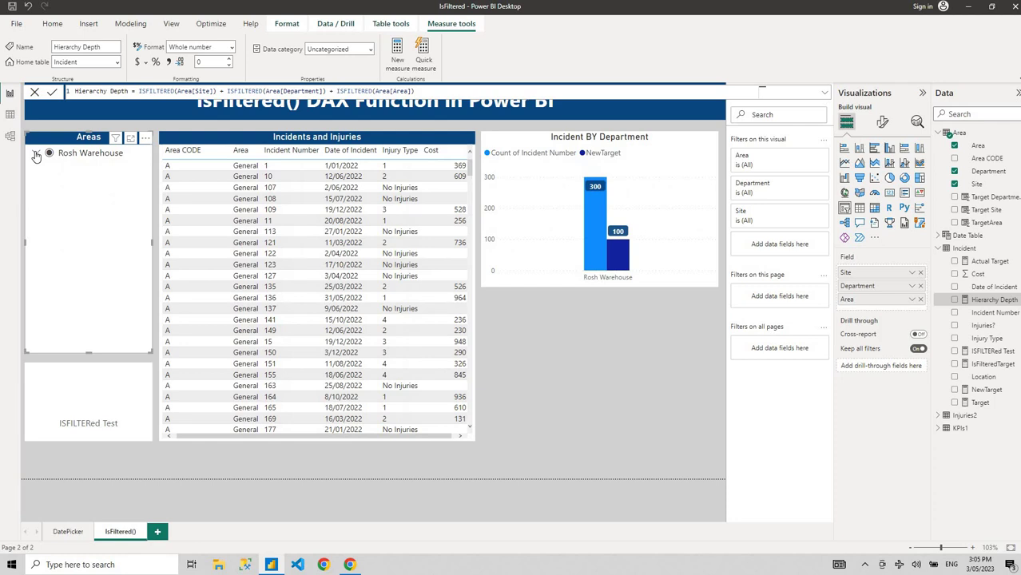
pyautogui.click(36, 153)
pyautogui.click(47, 173)
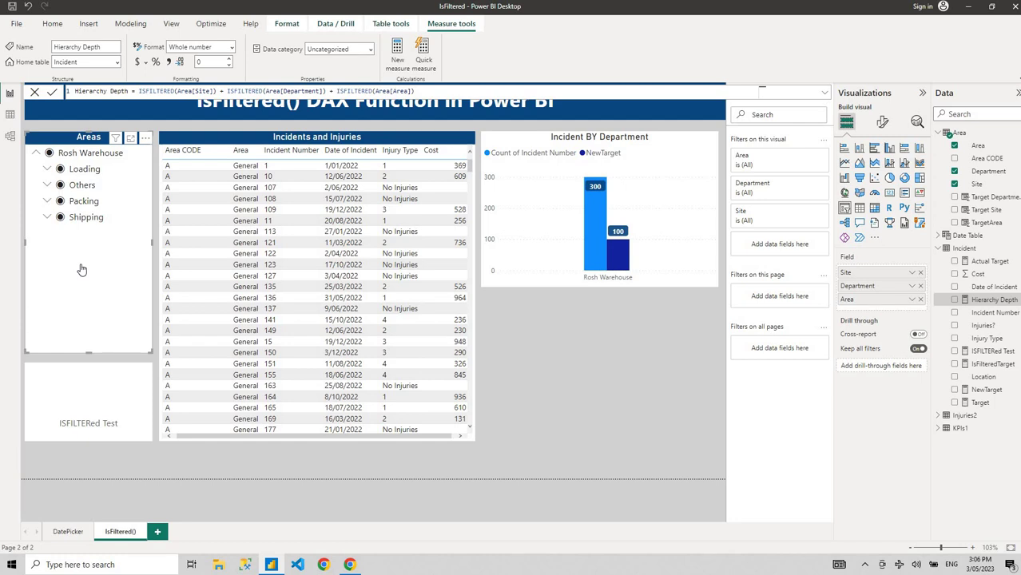
pyautogui.click(47, 170)
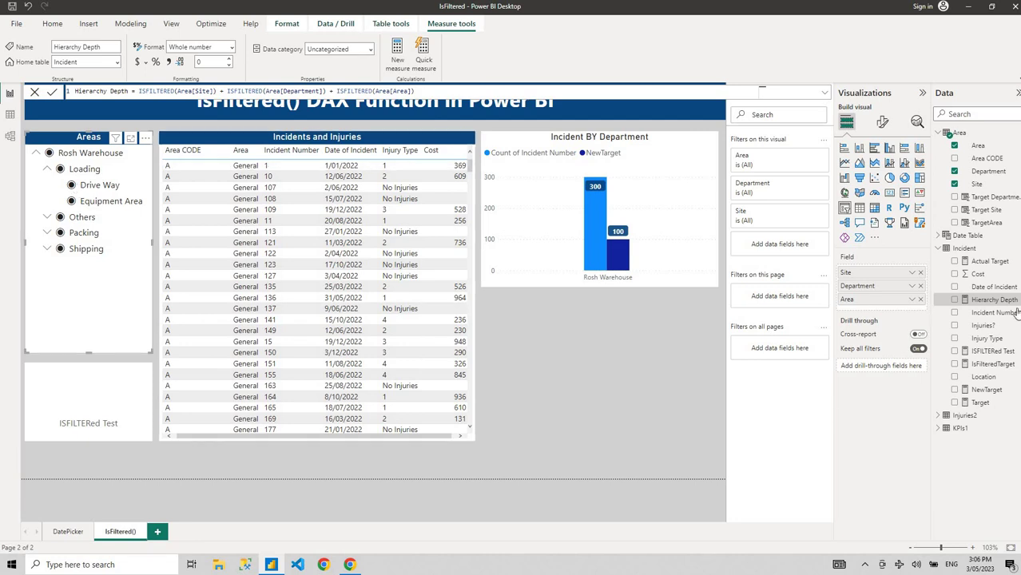
# Extend NewTarget's depth-2 line with &&SELECTEDVALUE(Area[Department])="Shipping", 30.
pyautogui.click(985, 391)
pyautogui.click(147, 110)
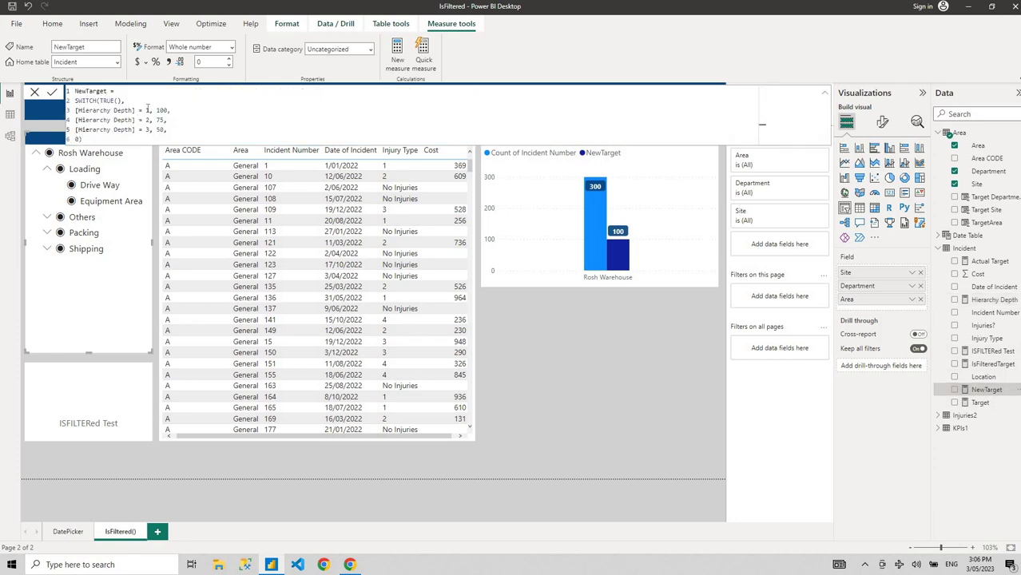
pyautogui.press('Left')
pyautogui.press('Left')
pyautogui.press('Left')
pyautogui.press('Left')
pyautogui.click(151, 120)
pyautogui.press('BackSpace')
pyautogui.write('&&SELECTED')
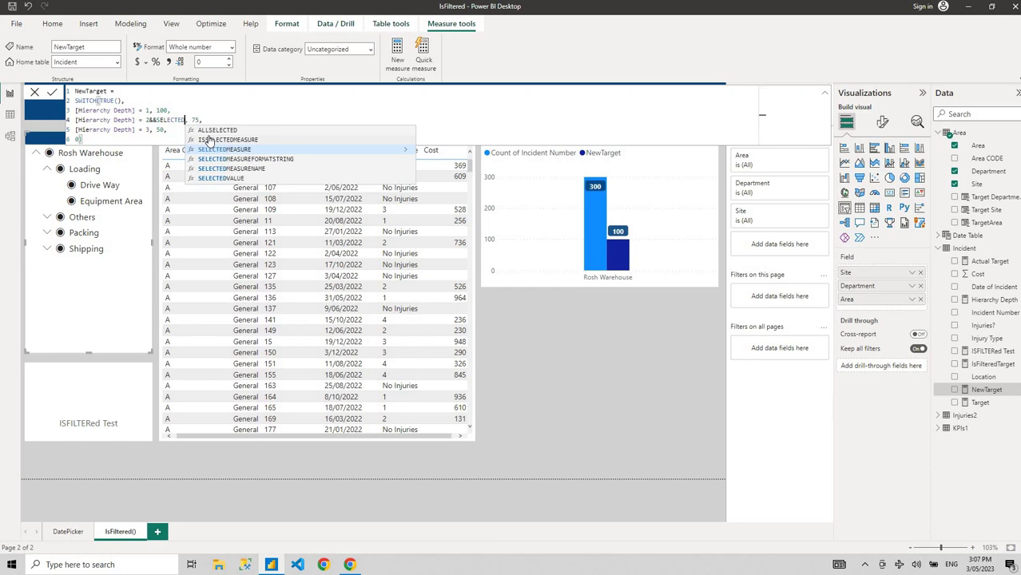
pyautogui.press('Escape')
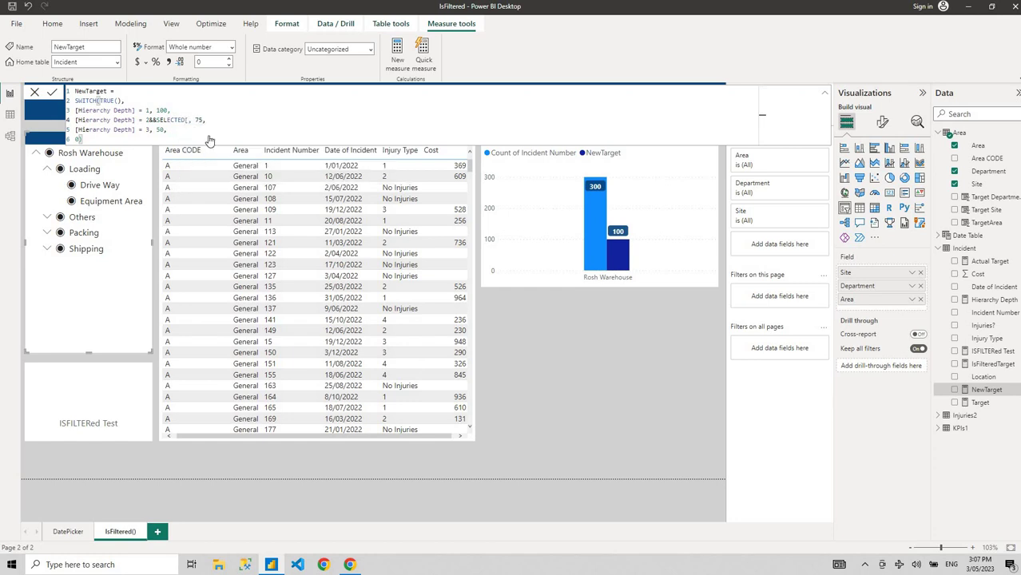
pyautogui.write('VALUE')
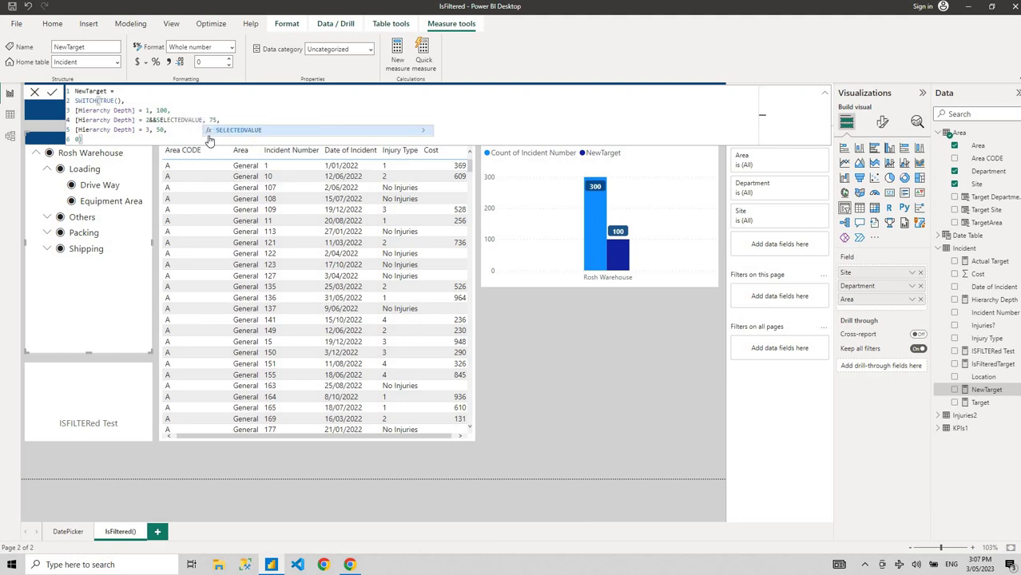
pyautogui.write('(')
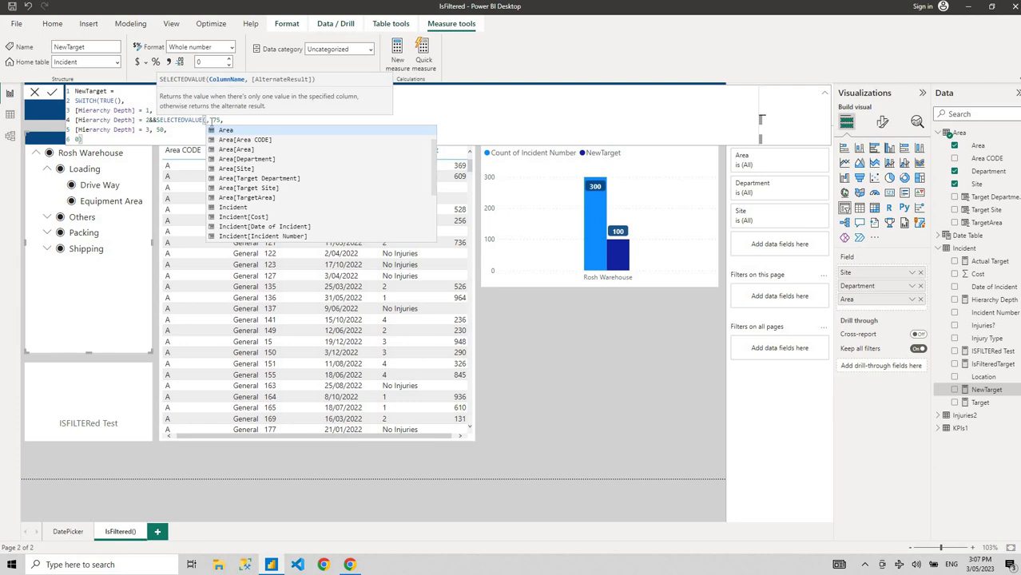
pyautogui.write('Area')
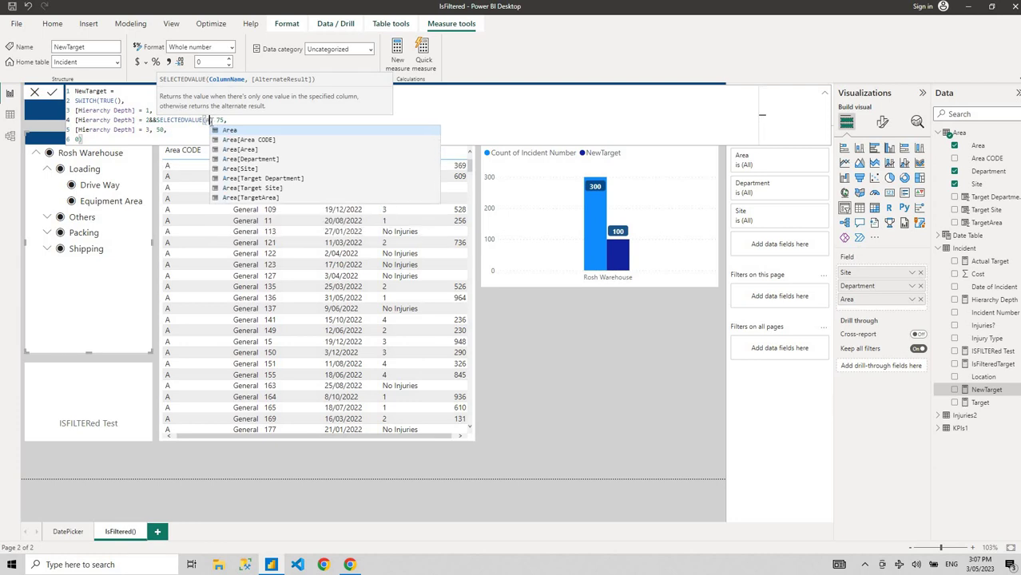
pyautogui.press('Down')
pyautogui.press('Tab')
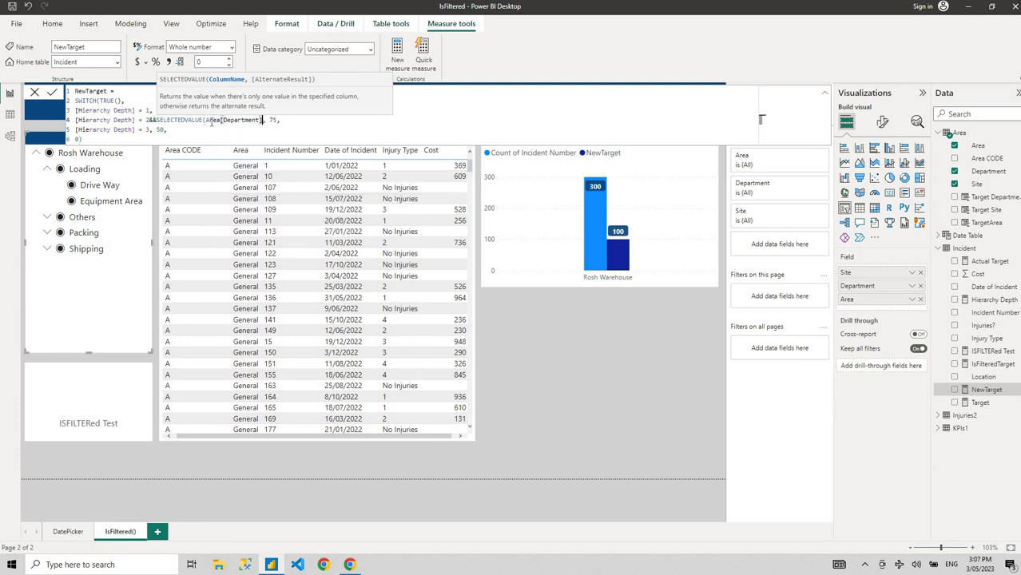
pyautogui.write(')')
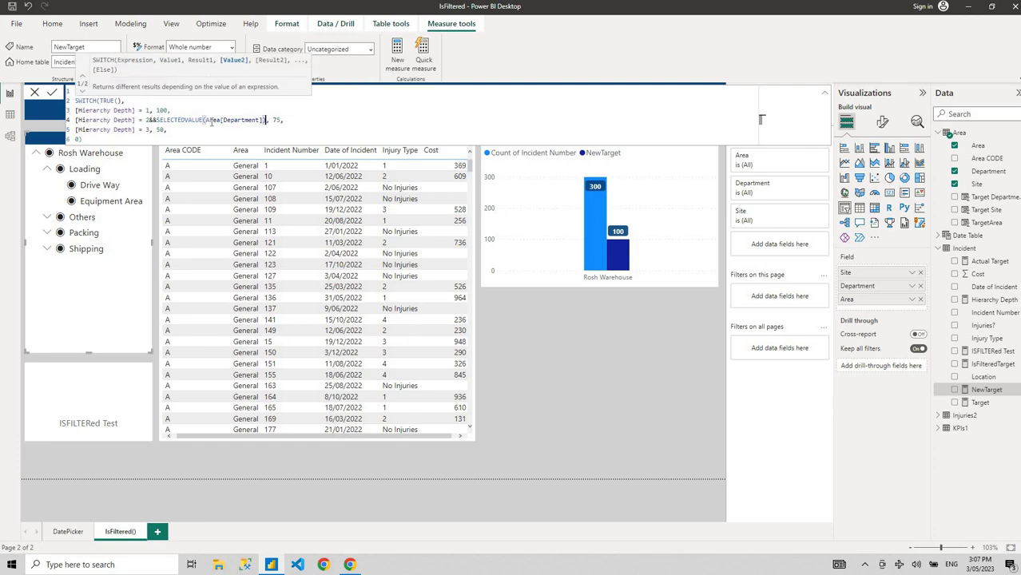
pyautogui.write('="Shipping"')
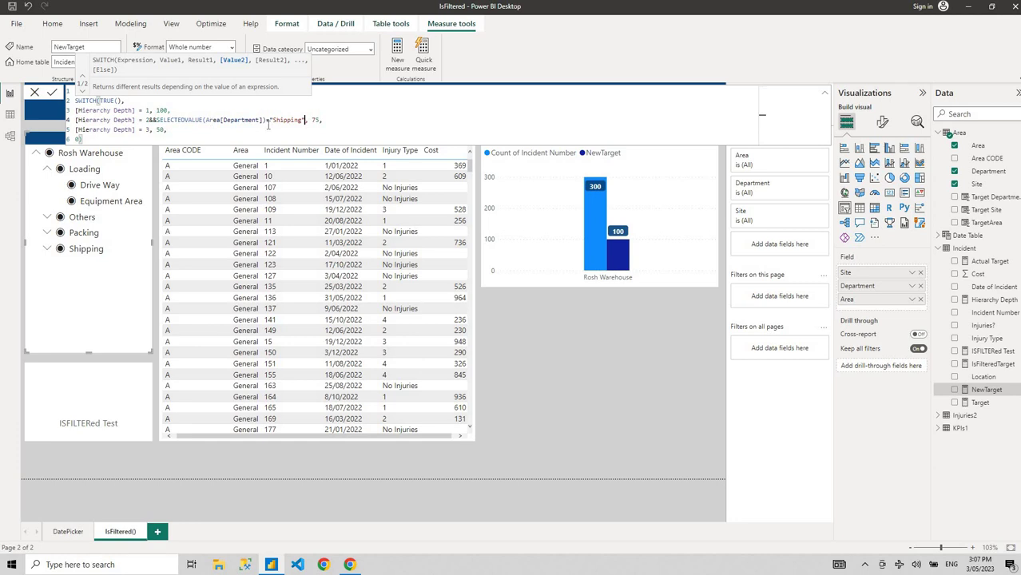
pyautogui.write(', 30,')
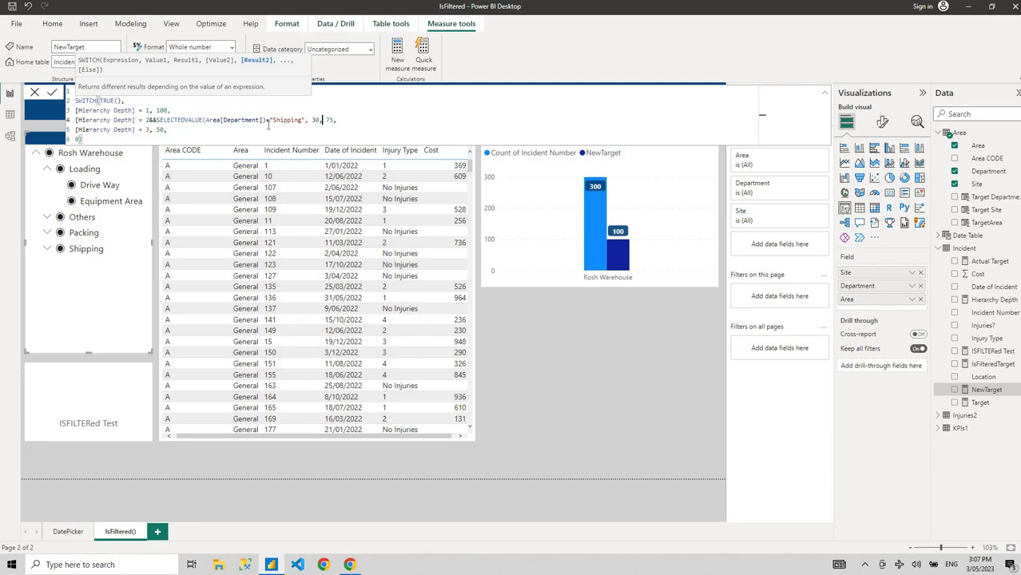
# Wrap the depth-2 Shipping condition in IF( … 30) and commit the NewTarget measure.
pyautogui.press('Right')
pyautogui.press('Right')
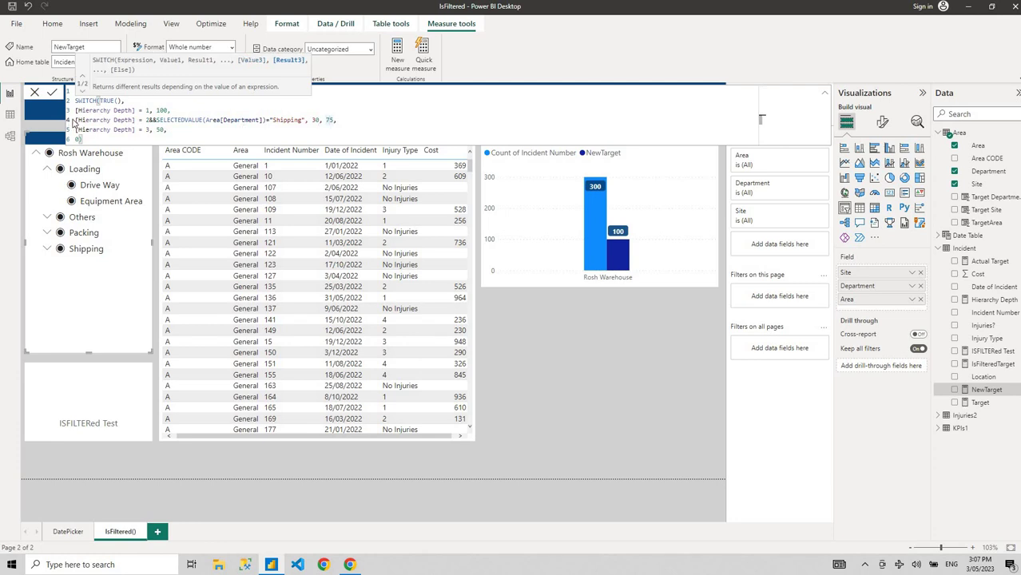
pyautogui.click(76, 120)
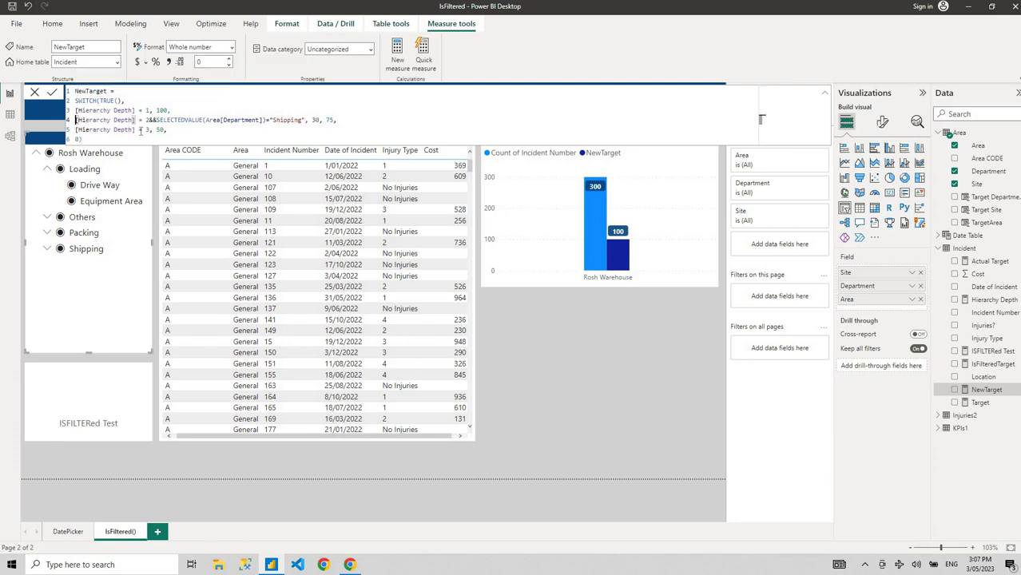
pyautogui.write('if(')
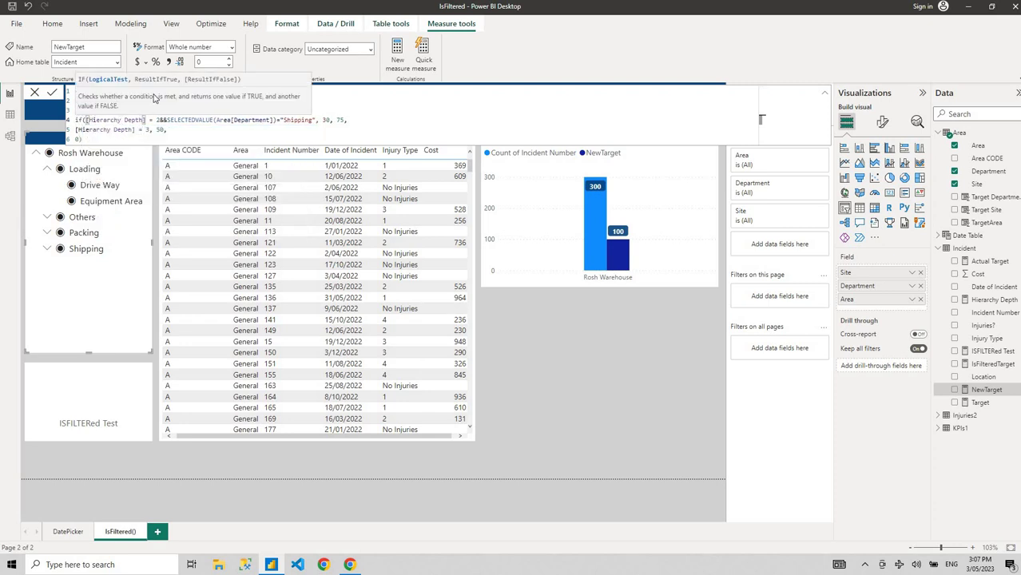
pyautogui.click(341, 119)
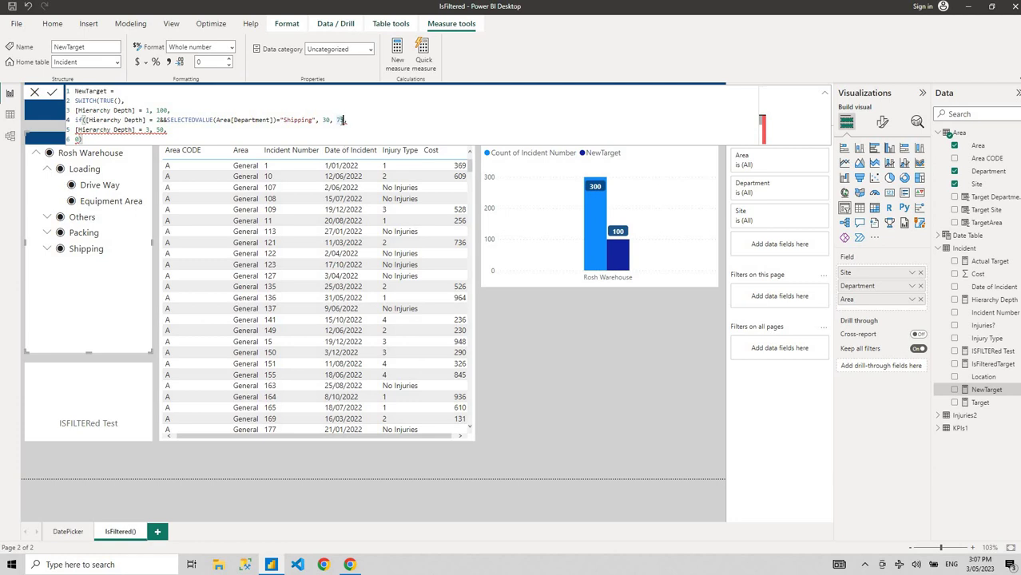
pyautogui.press('Left')
pyautogui.press('Left')
pyautogui.press('Left')
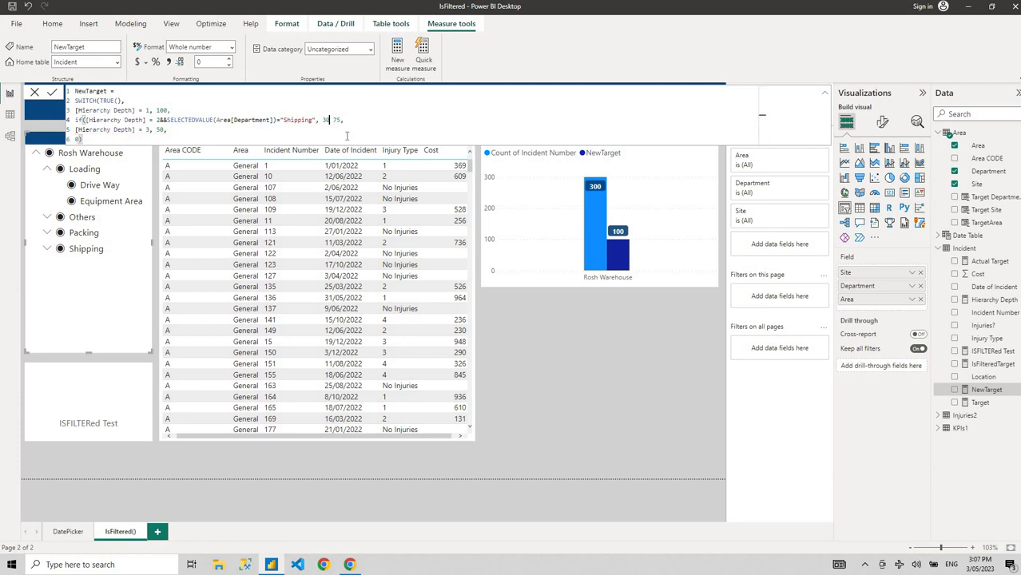
pyautogui.write(')')
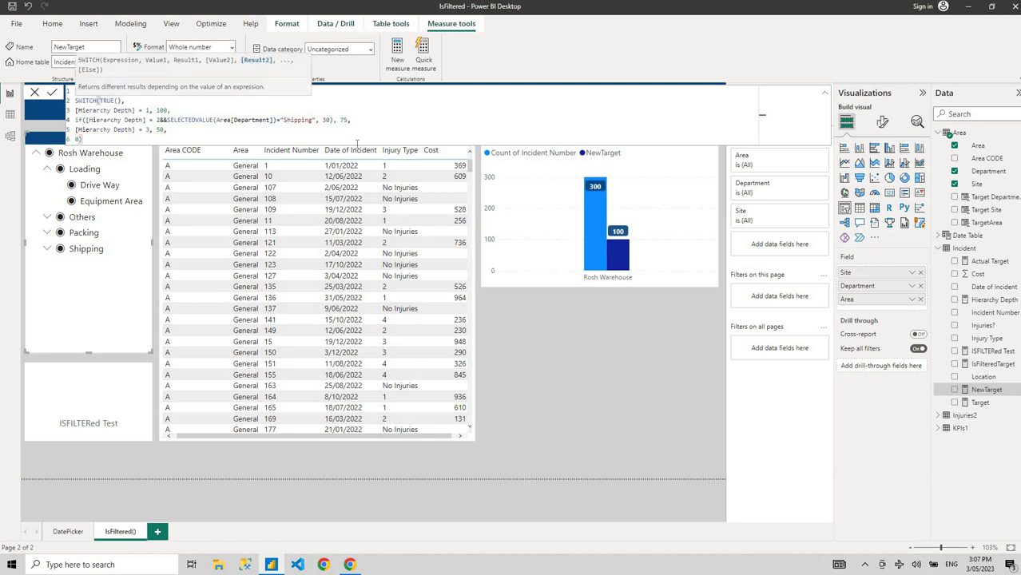
pyautogui.click(578, 393)
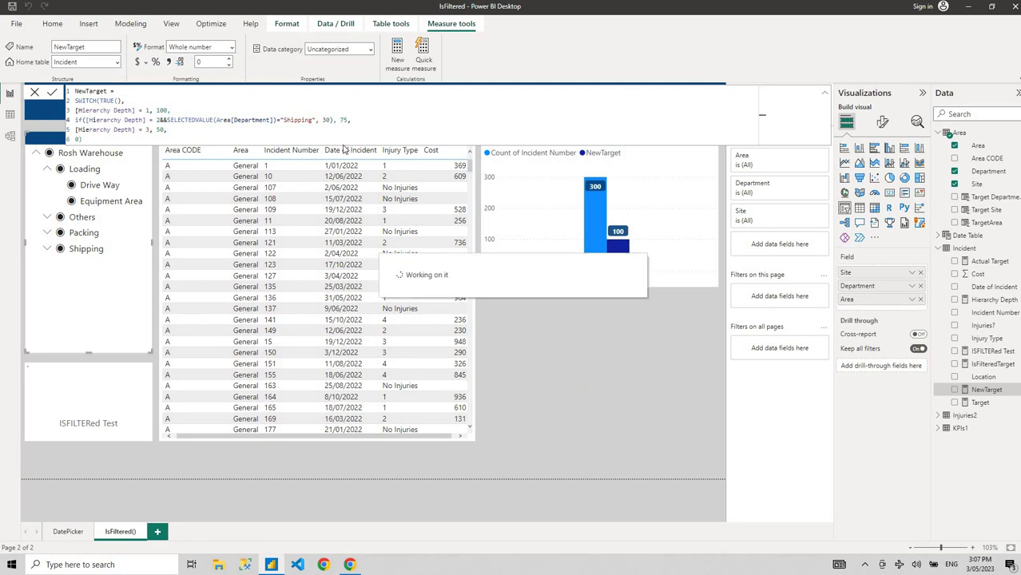
# Filter the Areas slicer to Rosh Warehouse, then Loading with both its sub-areas.
pyautogui.click(48, 154)
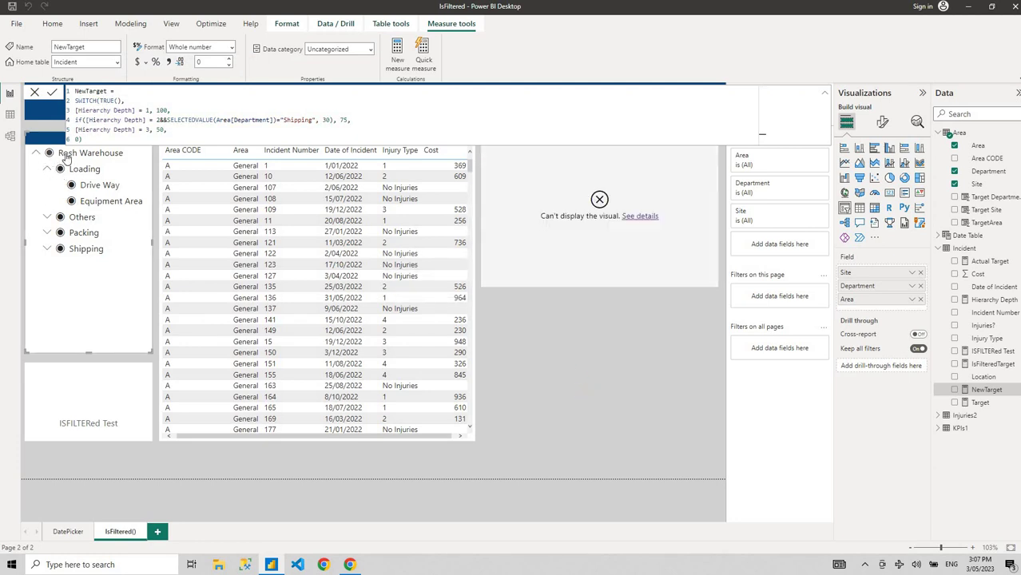
pyautogui.click(83, 168)
pyautogui.click(84, 185)
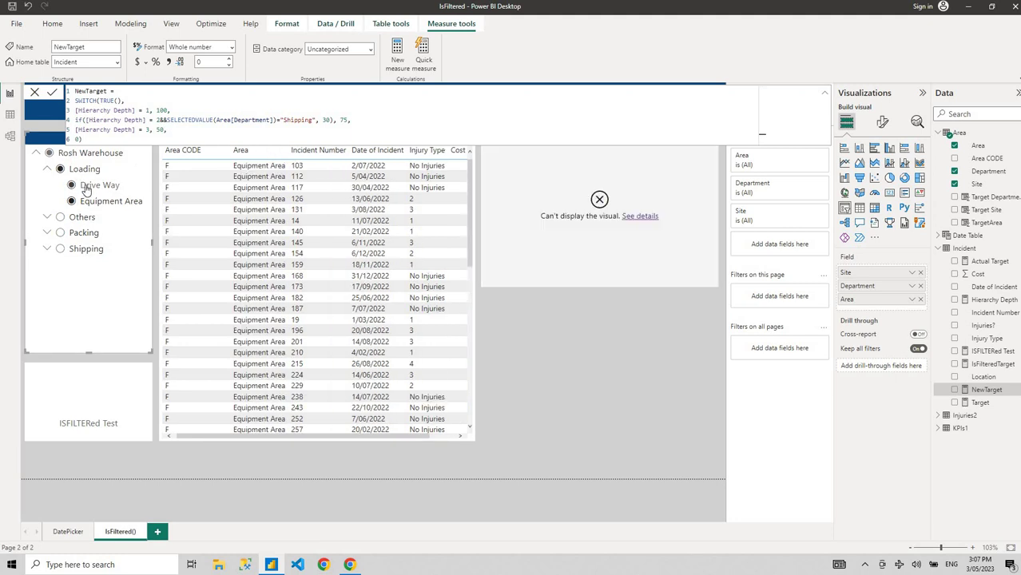
pyautogui.click(89, 201)
pyautogui.click(103, 170)
# Remove the If( wrapper and its extra closing parenthesis from NewTarget's line 4.
pyautogui.moveTo(87, 120); pyautogui.dragTo(74, 125)
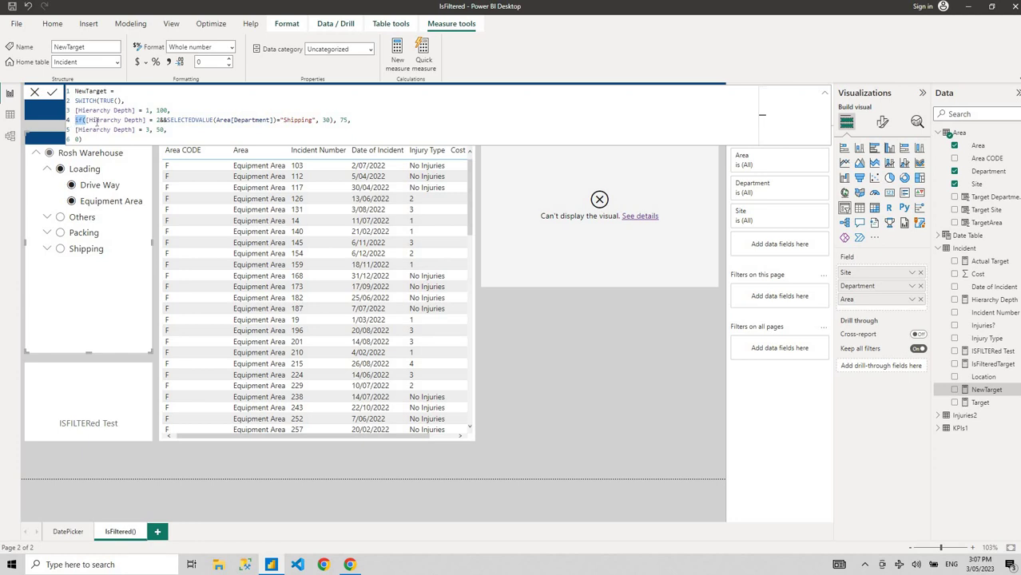
pyautogui.press('BackSpace')
pyautogui.click(323, 120)
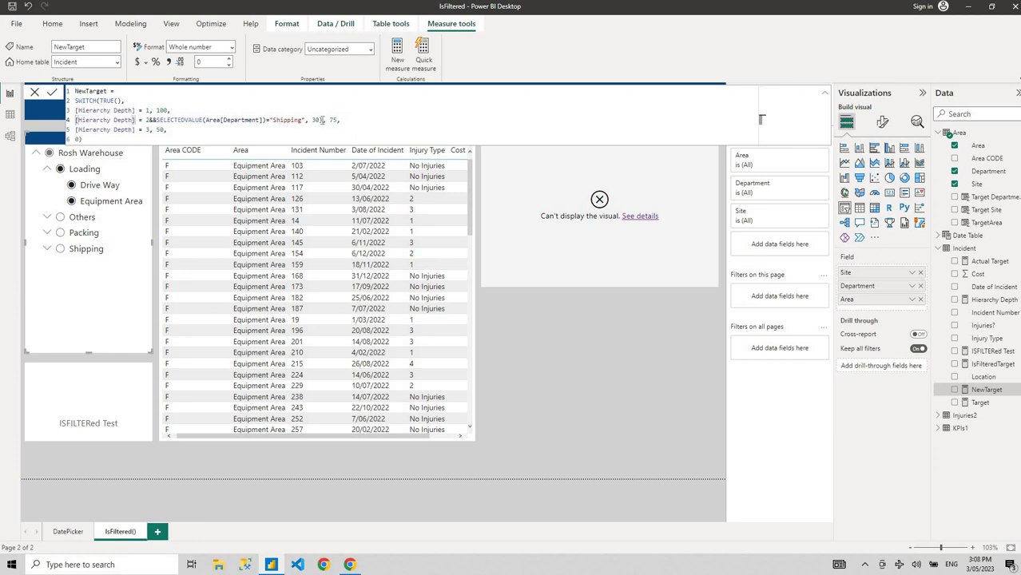
pyautogui.press('BackSpace')
pyautogui.moveTo(75, 120); pyautogui.dragTo(149, 119)
pyautogui.hotkey('ctrl', 'c')
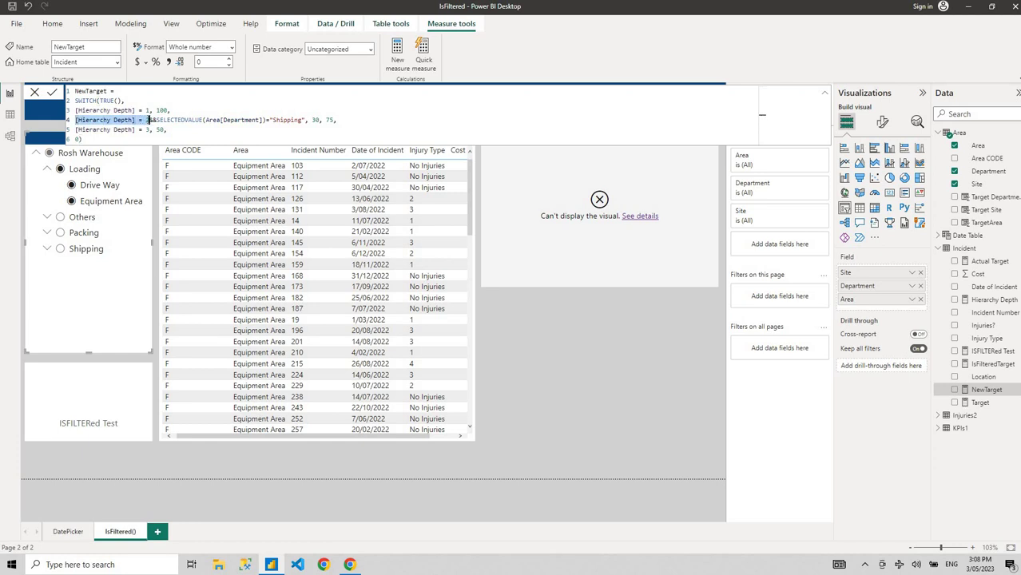
# Add a separate [Hierarchy Depth] = 2 line after the Shipping case and commit NewTarget.
pyautogui.click(307, 120)
pyautogui.press('Return')
pyautogui.hotkey('ctrl', 'v')
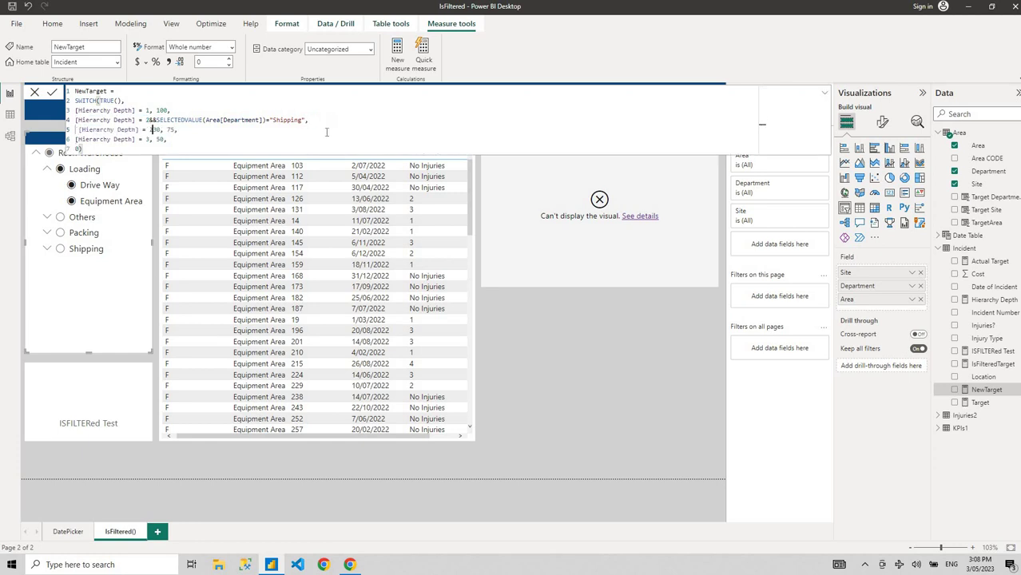
pyautogui.write('30,')
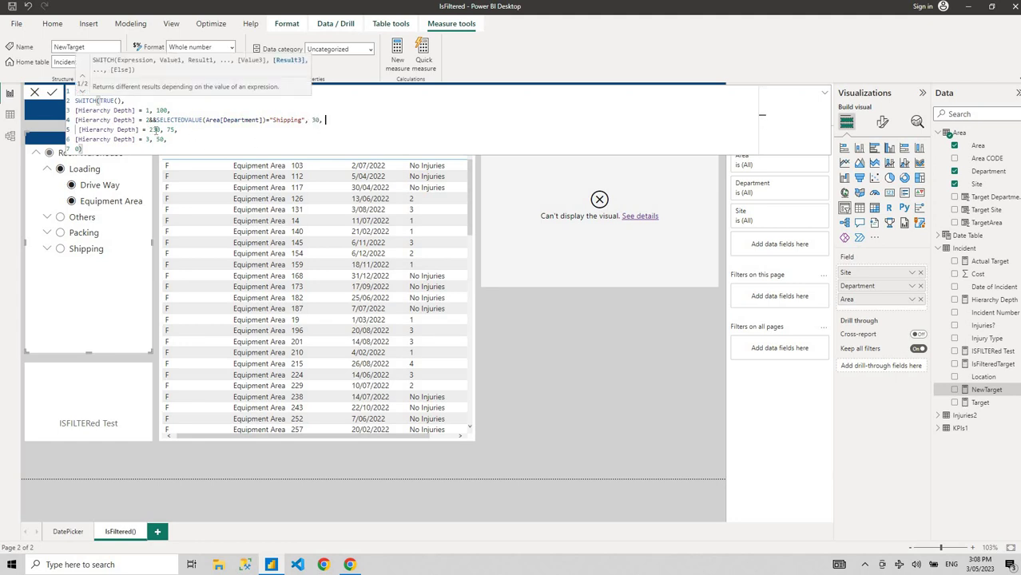
pyautogui.doubleClick(156, 129)
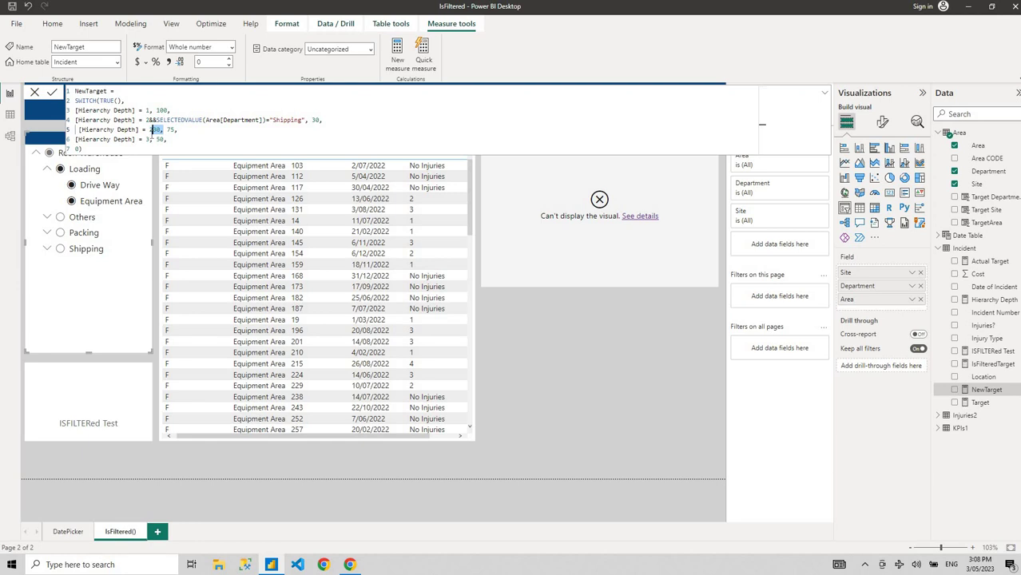
pyautogui.write('3')
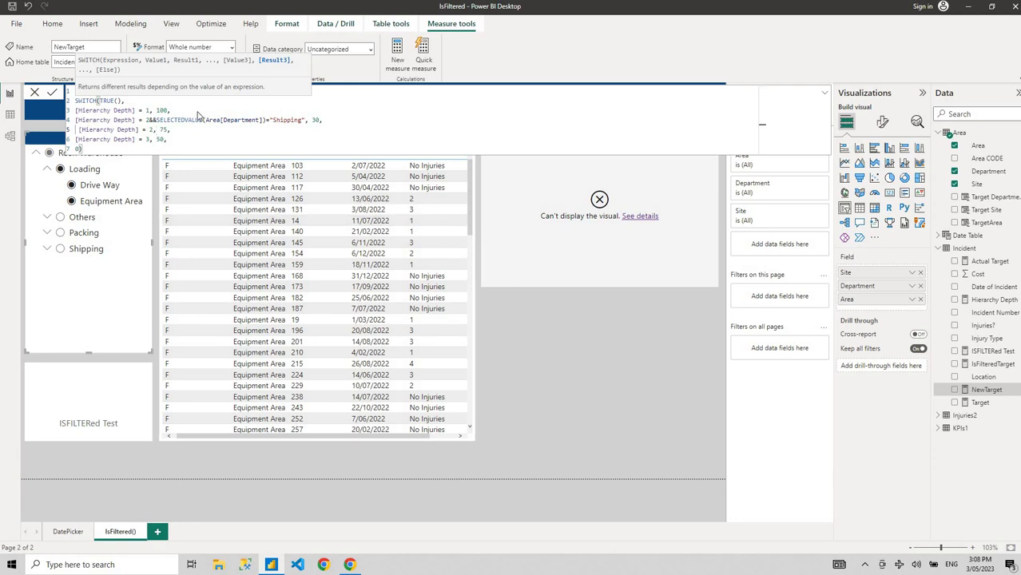
pyautogui.click(163, 106)
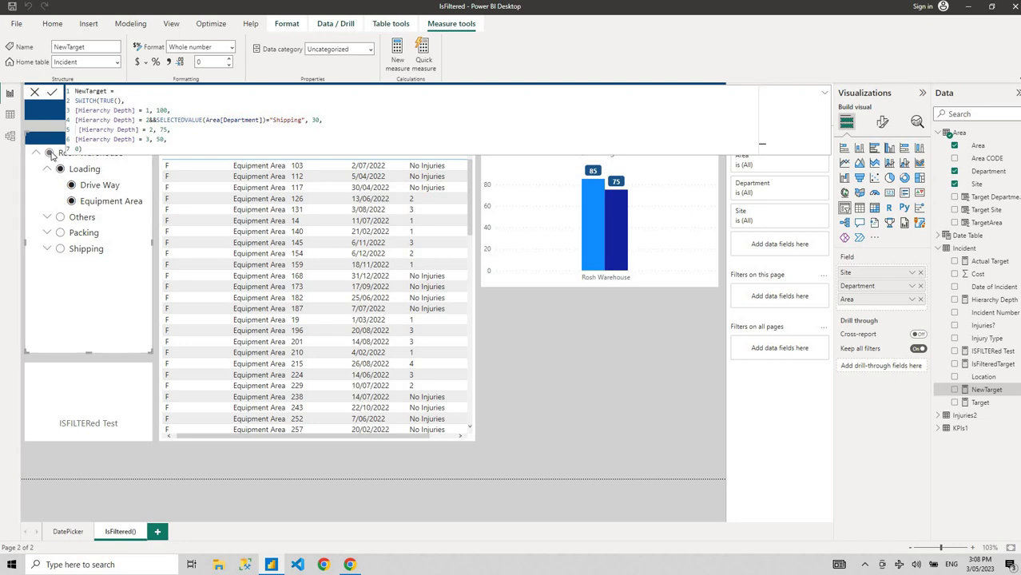
# Test NewTarget by filtering Areas to Equipment Area, Others, Packing, Shipping, then Shipping's General.
pyautogui.click(76, 201)
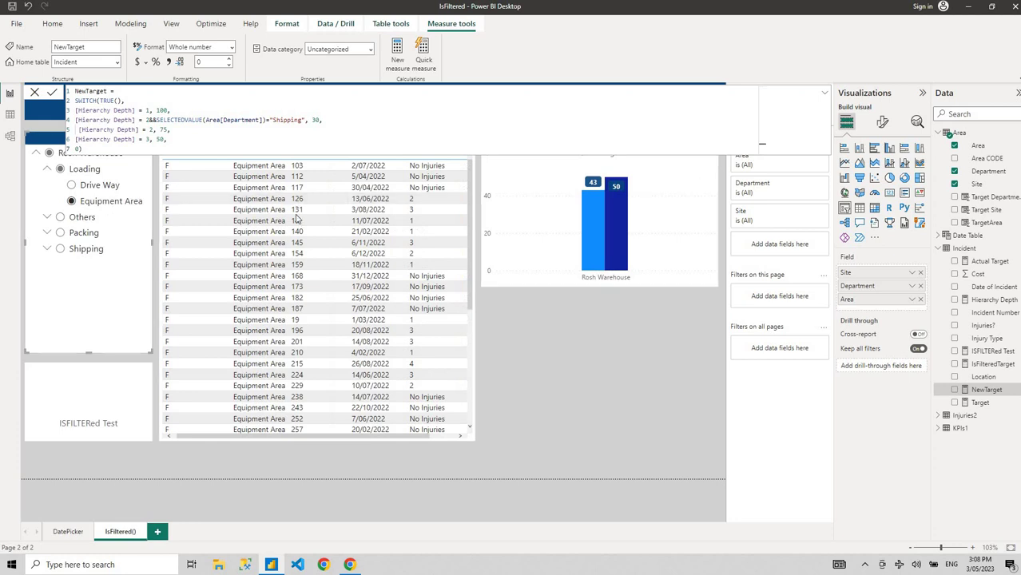
pyautogui.click(60, 218)
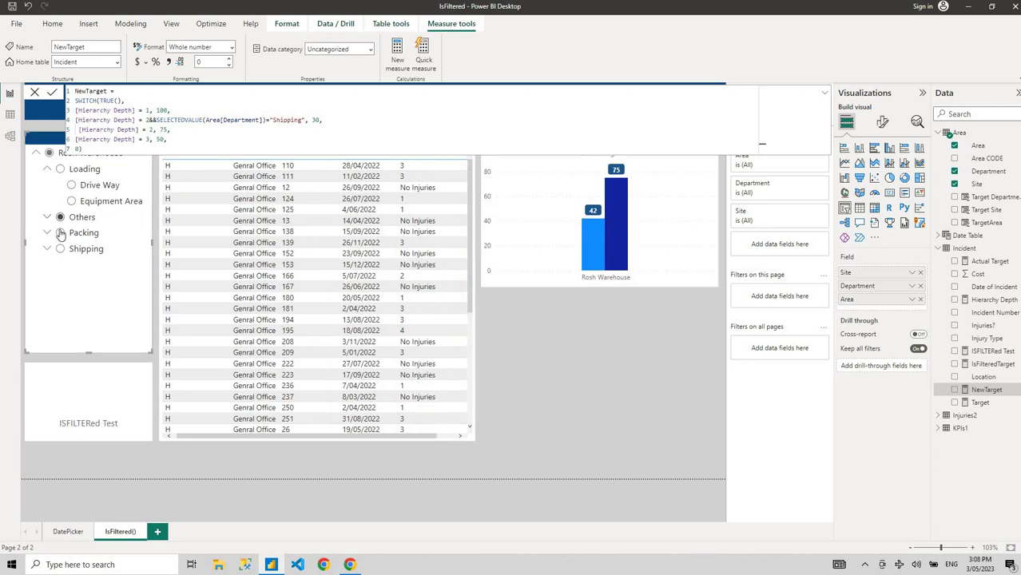
pyautogui.click(60, 233)
pyautogui.click(61, 250)
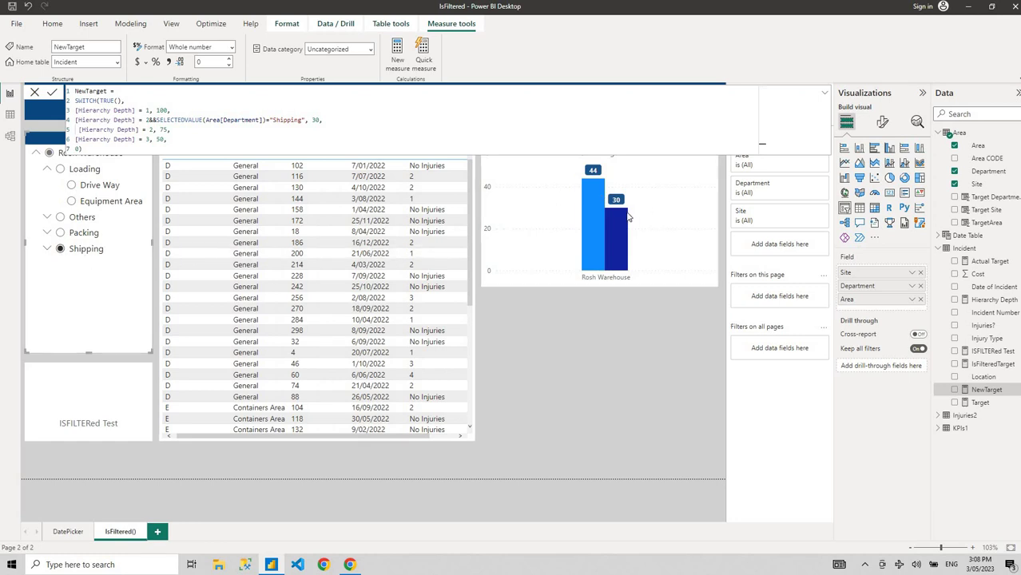
pyautogui.click(825, 94)
pyautogui.click(824, 94)
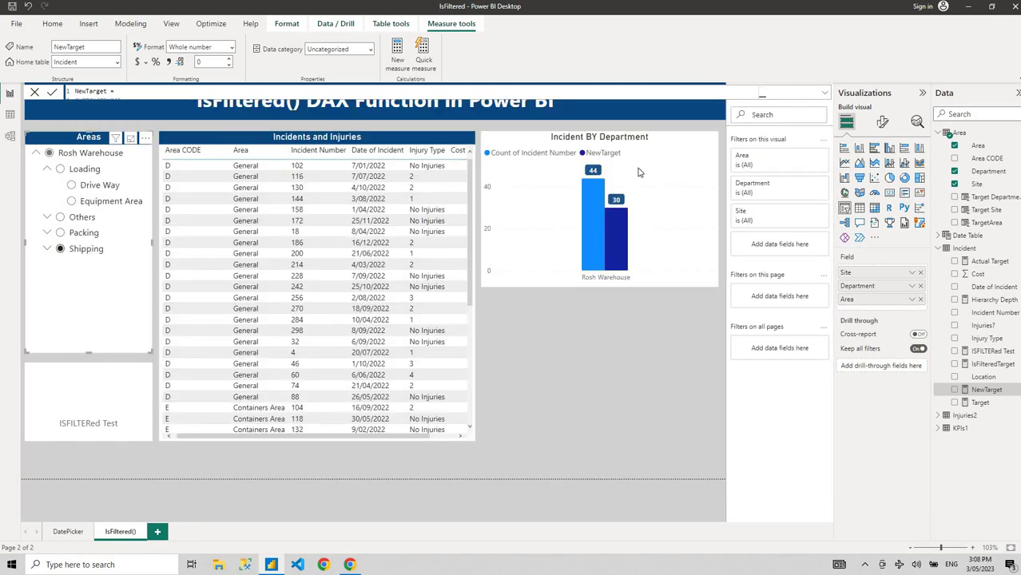
pyautogui.click(48, 249)
pyautogui.click(71, 282)
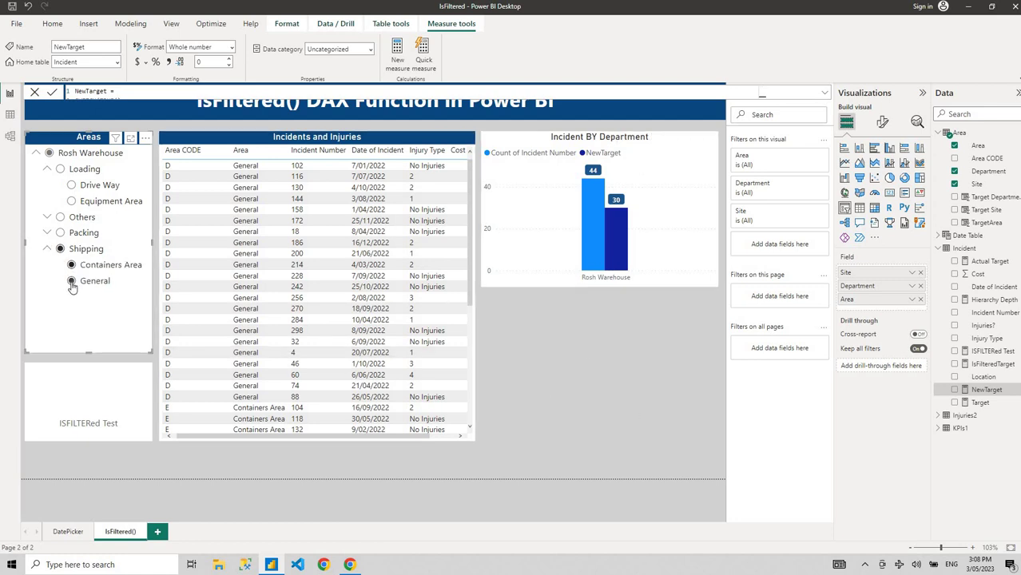